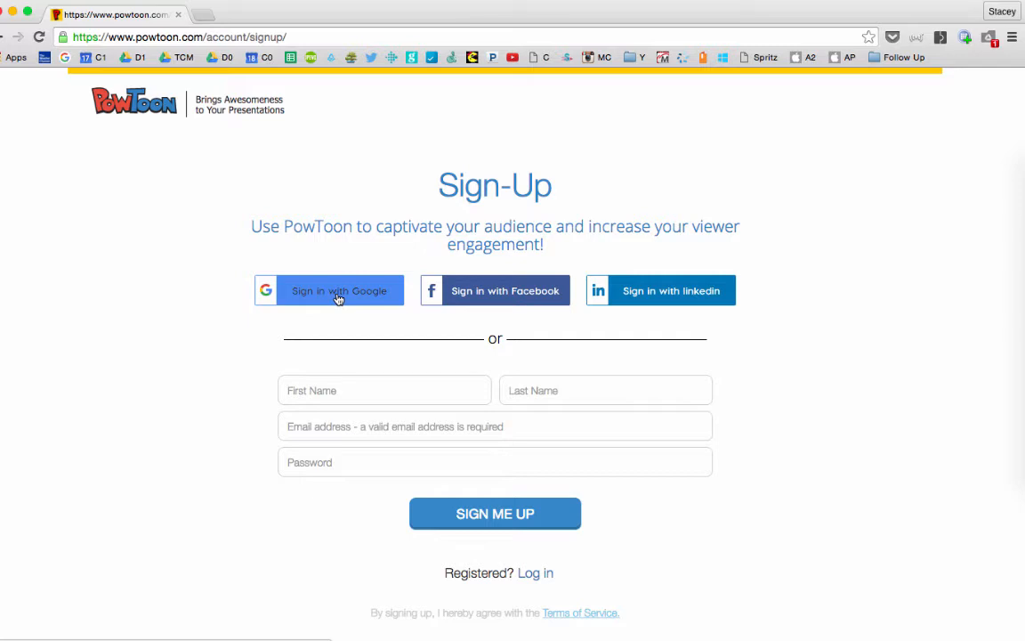
- Sign up for a PowToon account with the school Google account
{"action": "left_click", "coordinate": [338, 298]}
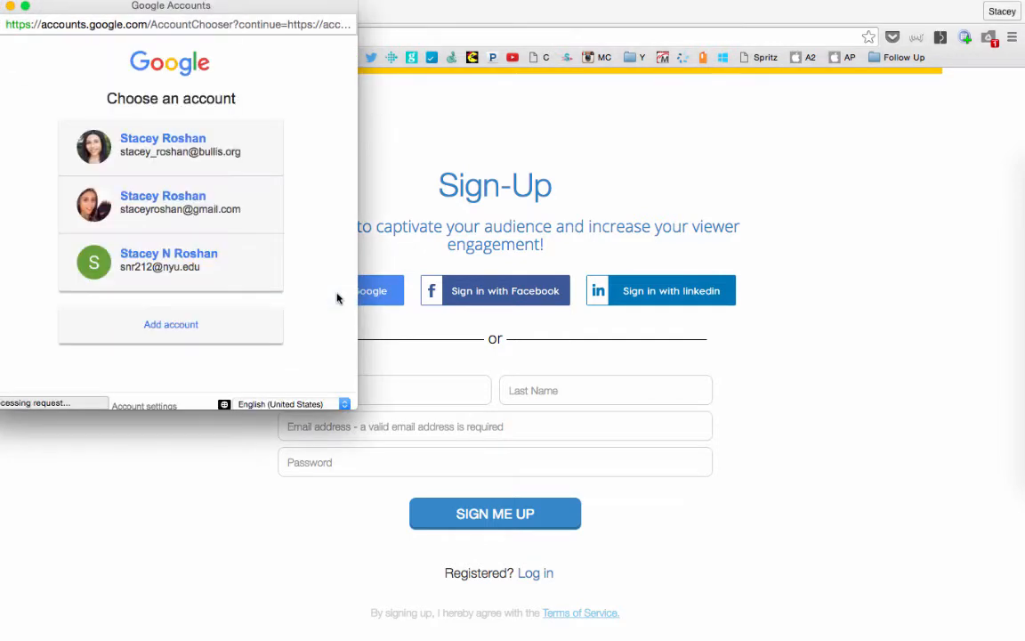
{"action": "left_click", "coordinate": [228, 152]}
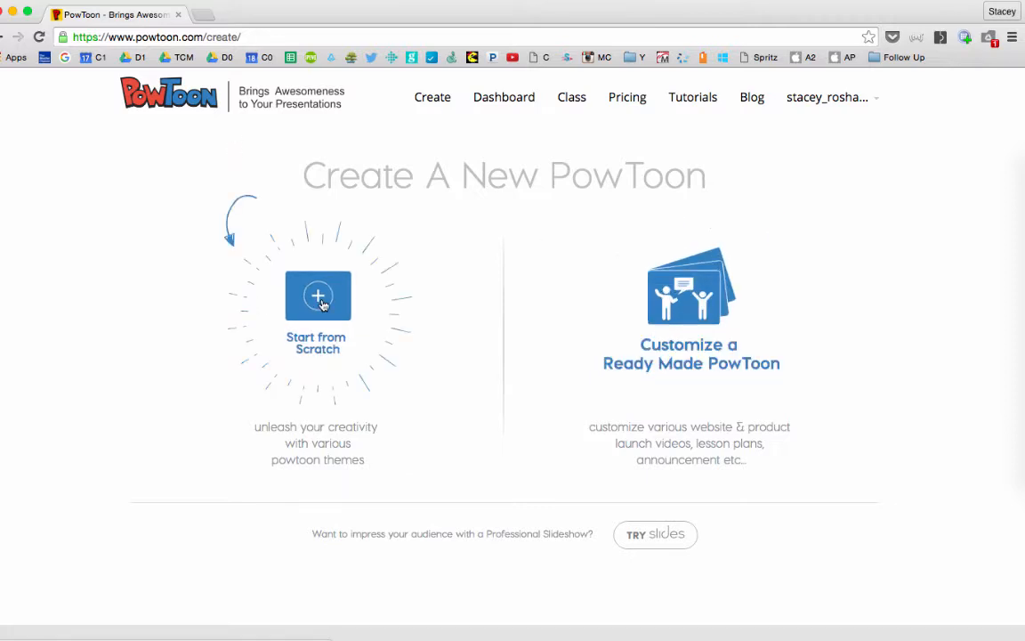
- Start a new Powtoon from scratch with the Inspired by Google template and skip the tutorial
{"action": "left_click", "coordinate": [323, 305]}
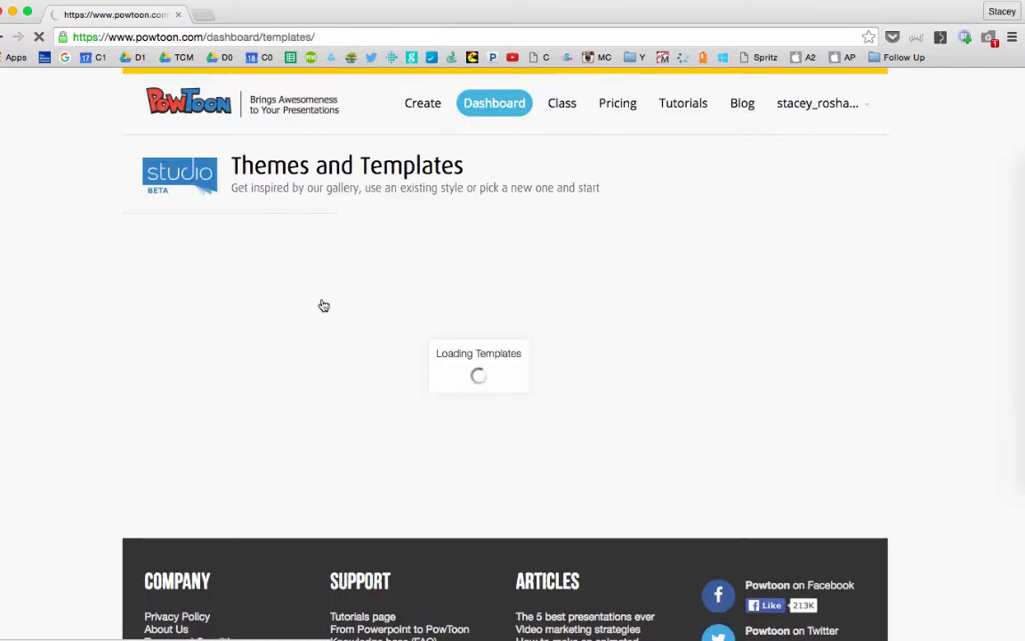
{"action": "scroll", "coordinate": [536, 467], "scroll_direction": "down", "scroll_amount": 5}
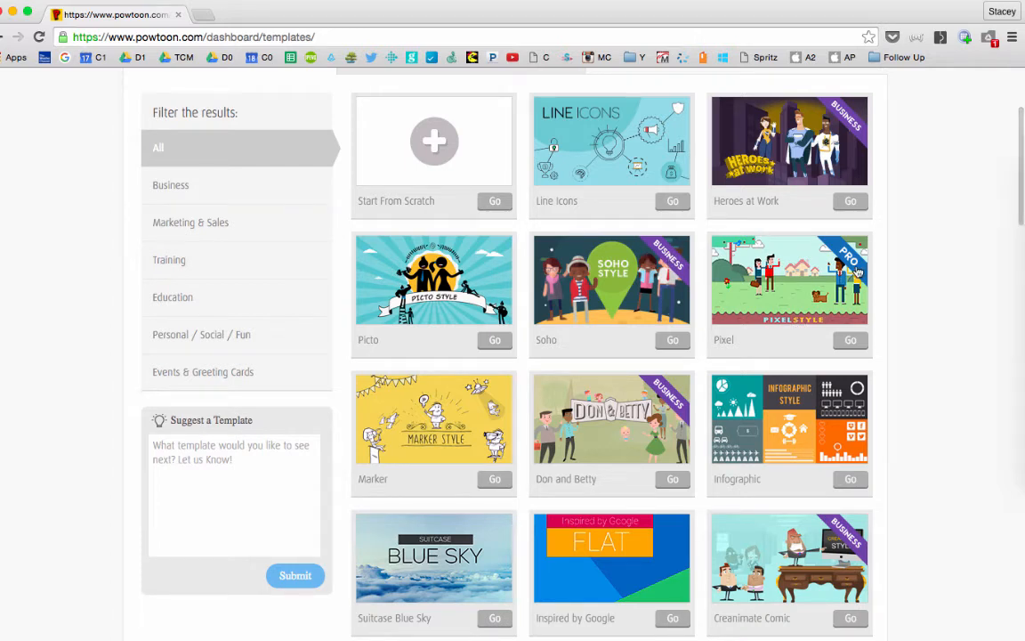
{"action": "scroll", "coordinate": [647, 365], "scroll_direction": "down", "scroll_amount": 1}
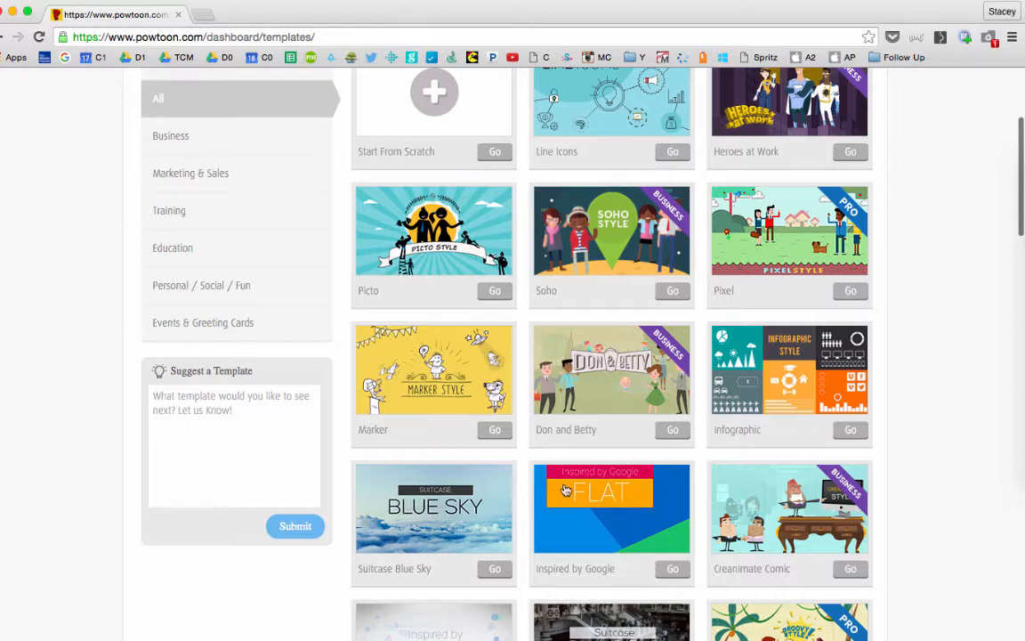
{"action": "scroll", "coordinate": [583, 447], "scroll_direction": "down", "scroll_amount": 1}
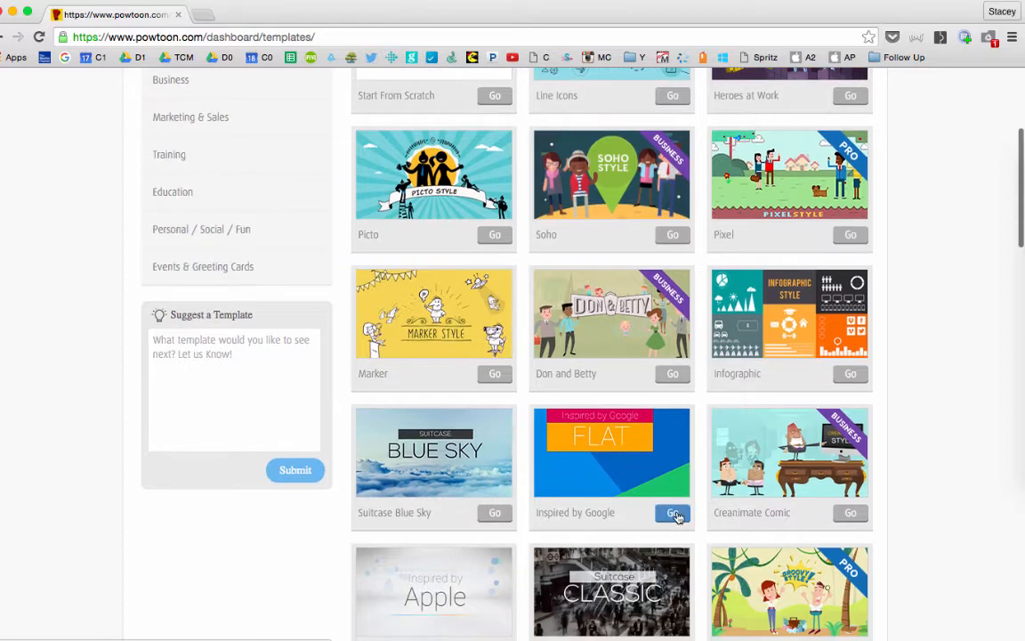
{"action": "left_click", "coordinate": [674, 515]}
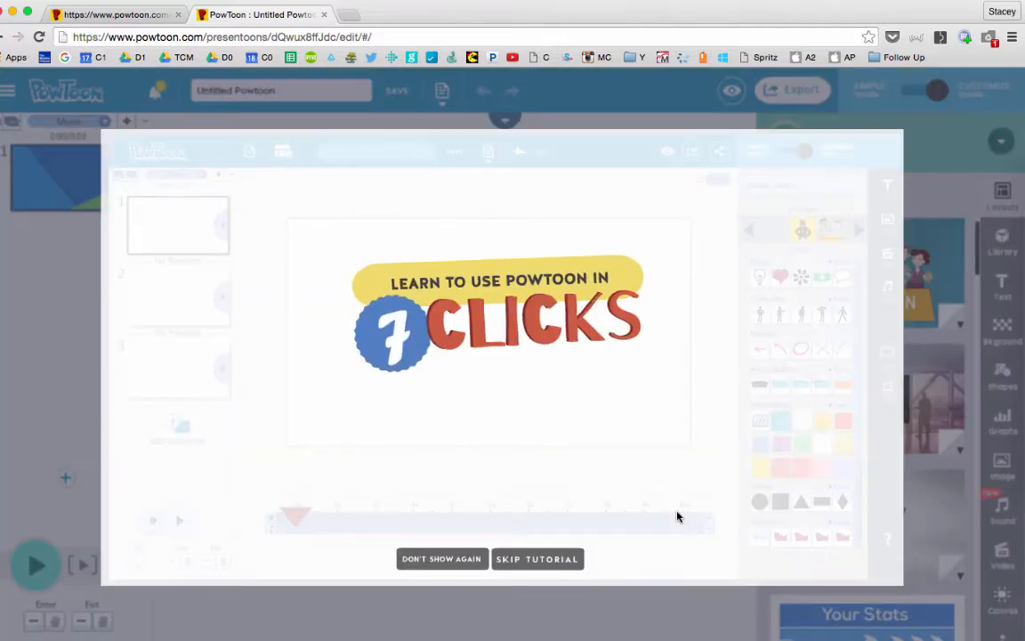
{"action": "left_click", "coordinate": [549, 571]}
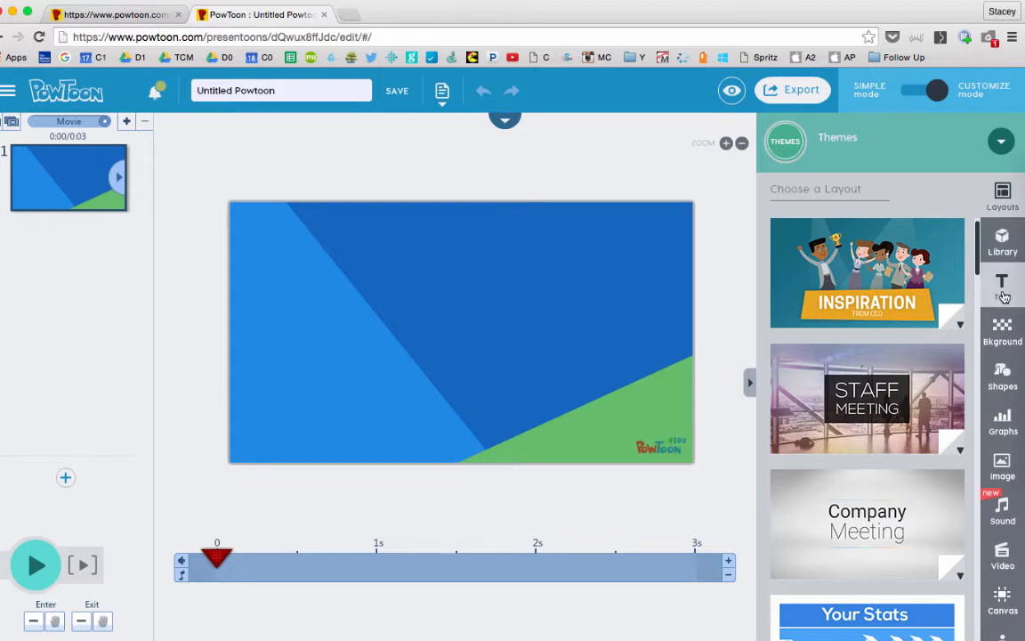
- Add the text "Here is my Powtoon Project!" to the slide and widen its box to fit on one line
{"action": "left_click", "coordinate": [1003, 287]}
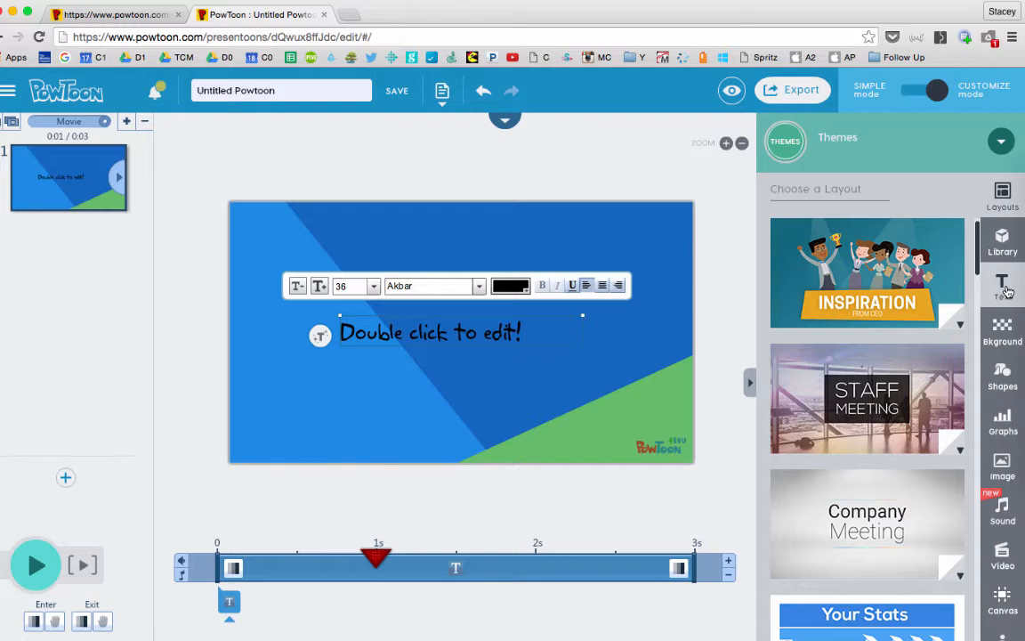
{"action": "double_click", "coordinate": [473, 332]}
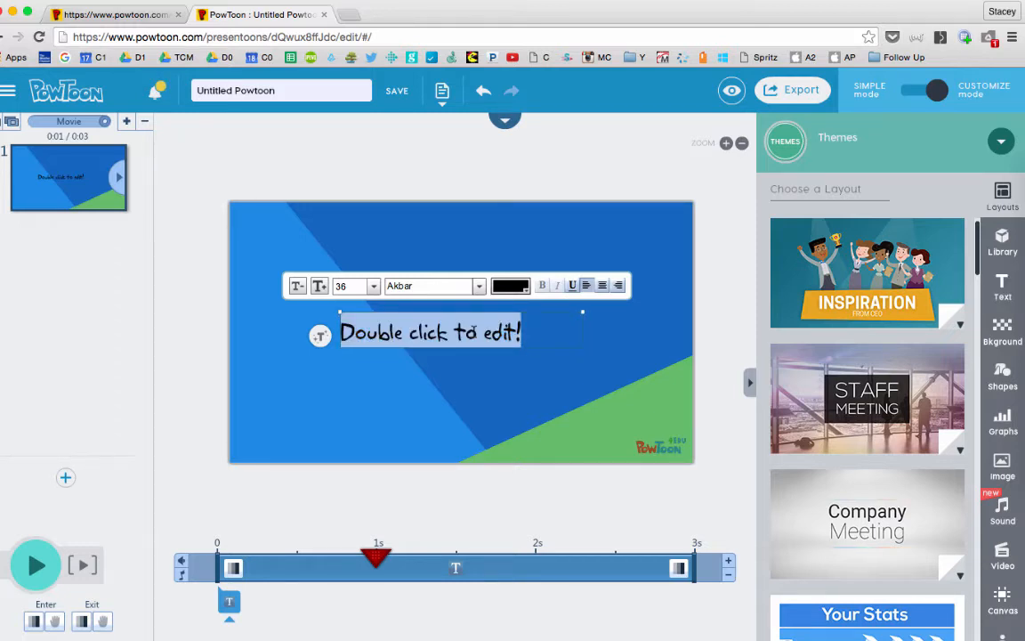
{"action": "type", "text": "Here is my Powtoon Project!"}
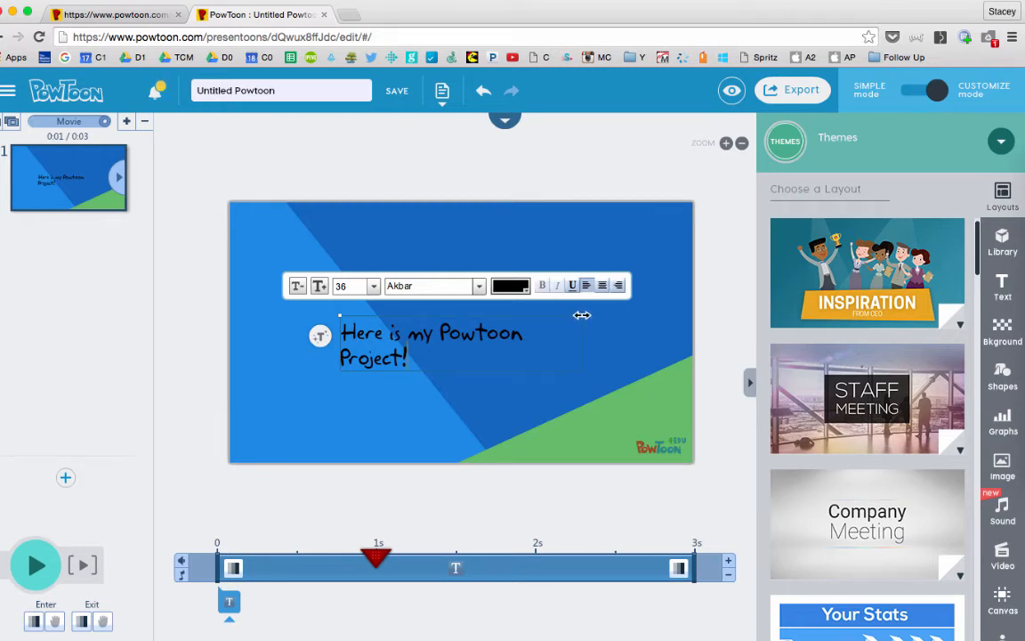
{"action": "left_click_drag", "start_coordinate": [582, 314], "coordinate": [638, 326]}
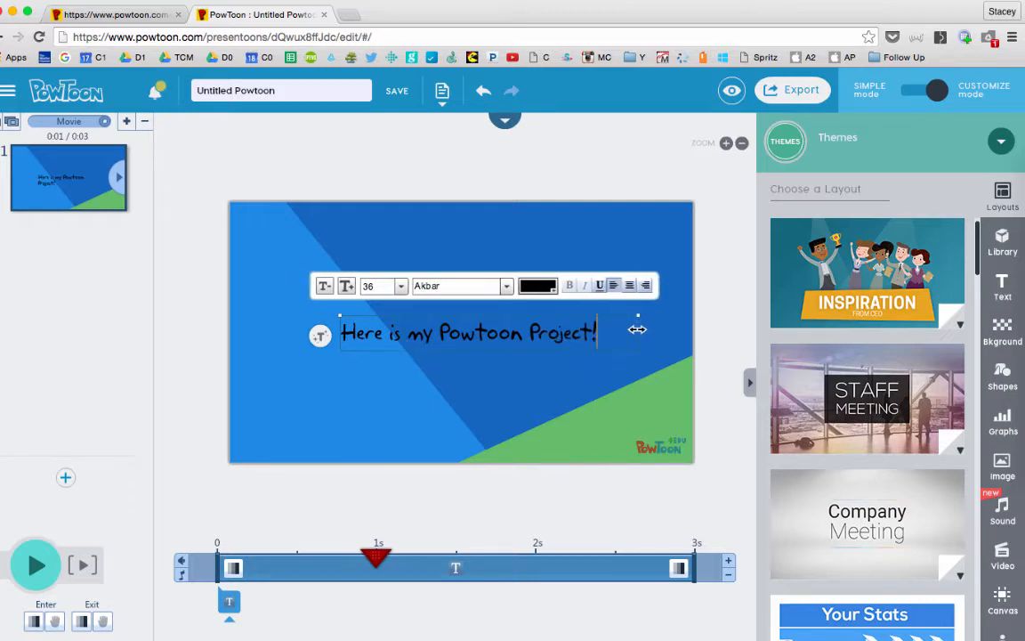
- Set the title's font to Alfa Slab One and widen its text box to keep it on one line
{"action": "left_click", "coordinate": [481, 285]}
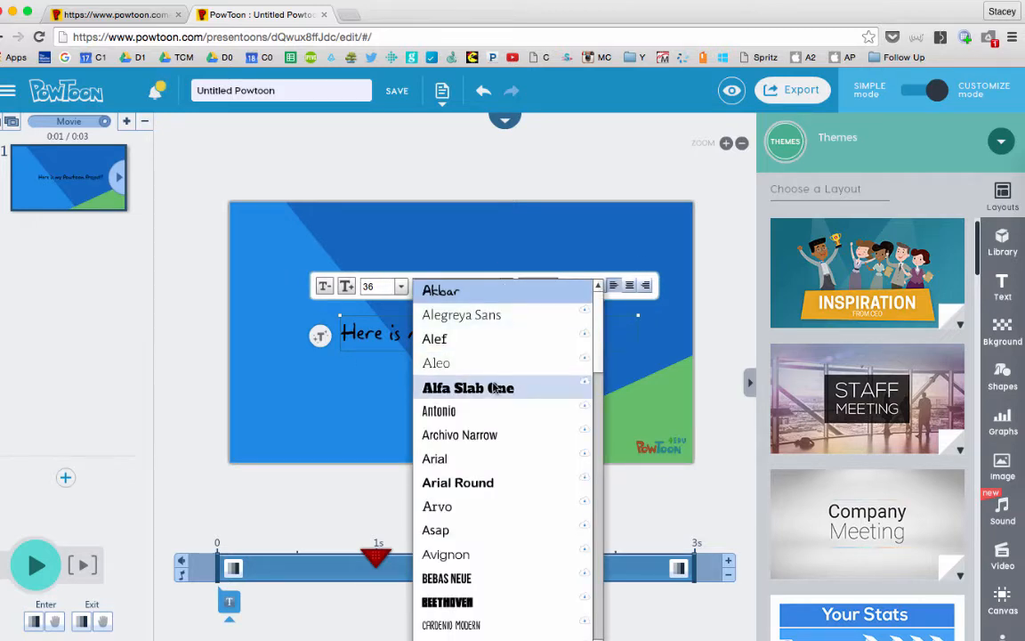
{"action": "left_click", "coordinate": [468, 388]}
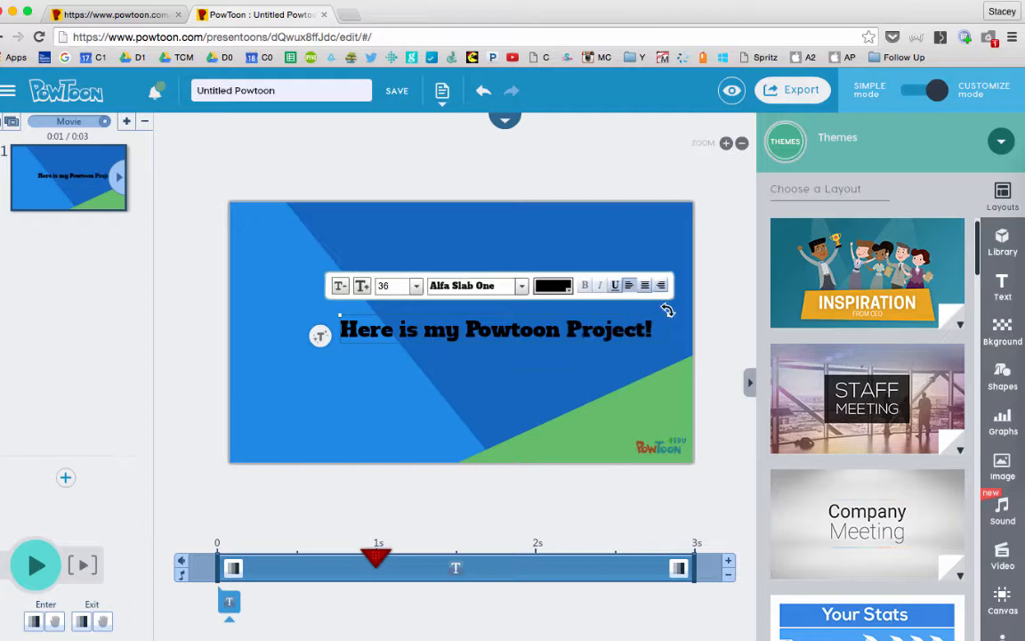
{"action": "mouse_move", "coordinate": [667, 310]}
{"action": "left_mouse_down"}
{"action": "mouse_move", "coordinate": [654, 267]}
{"action": "mouse_move", "coordinate": [672, 334]}
{"action": "mouse_move", "coordinate": [660, 277]}
{"action": "mouse_move", "coordinate": [663, 309]}
{"action": "left_mouse_up"}
{"action": "left_click", "coordinate": [670, 286]}
{"action": "left_click", "coordinate": [556, 335]}
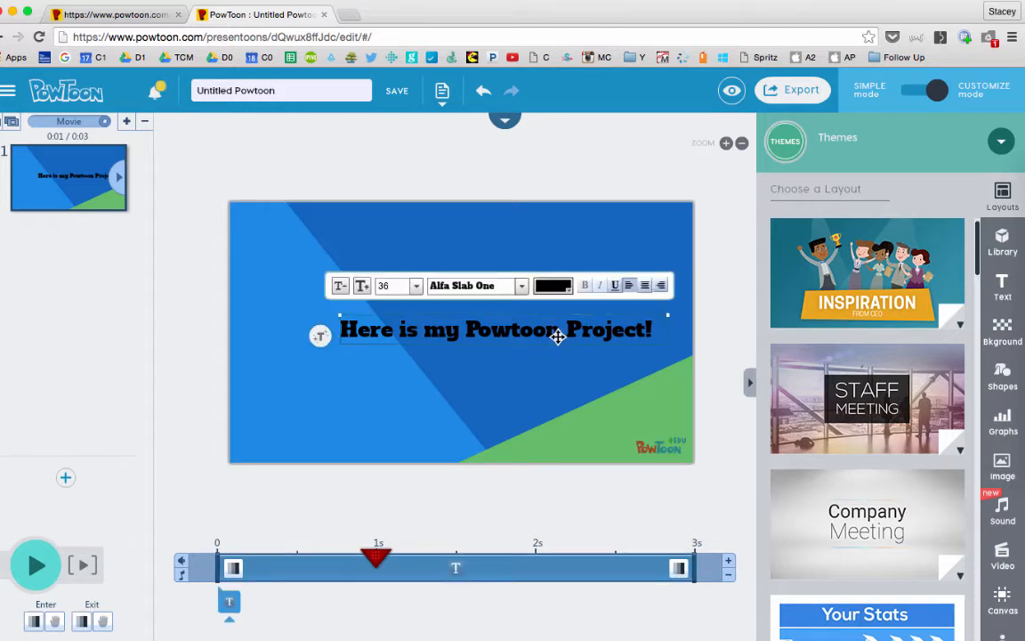
- Try the title at font size 48 and return it to 36
{"action": "left_click", "coordinate": [359, 286]}
{"action": "left_click", "coordinate": [360, 286]}
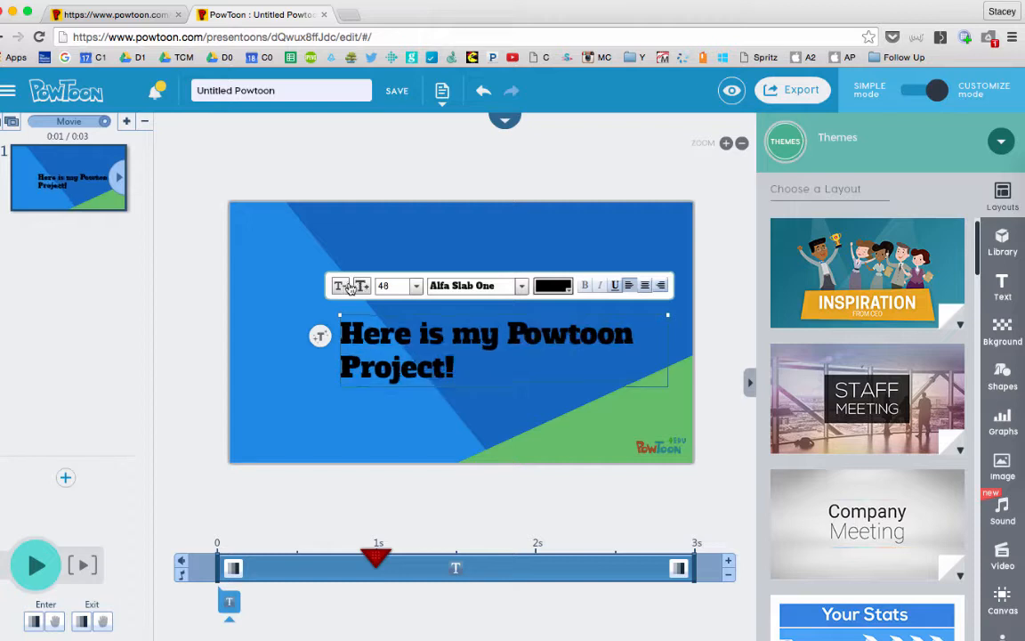
{"action": "left_click", "coordinate": [339, 285]}
{"action": "left_click", "coordinate": [339, 285]}
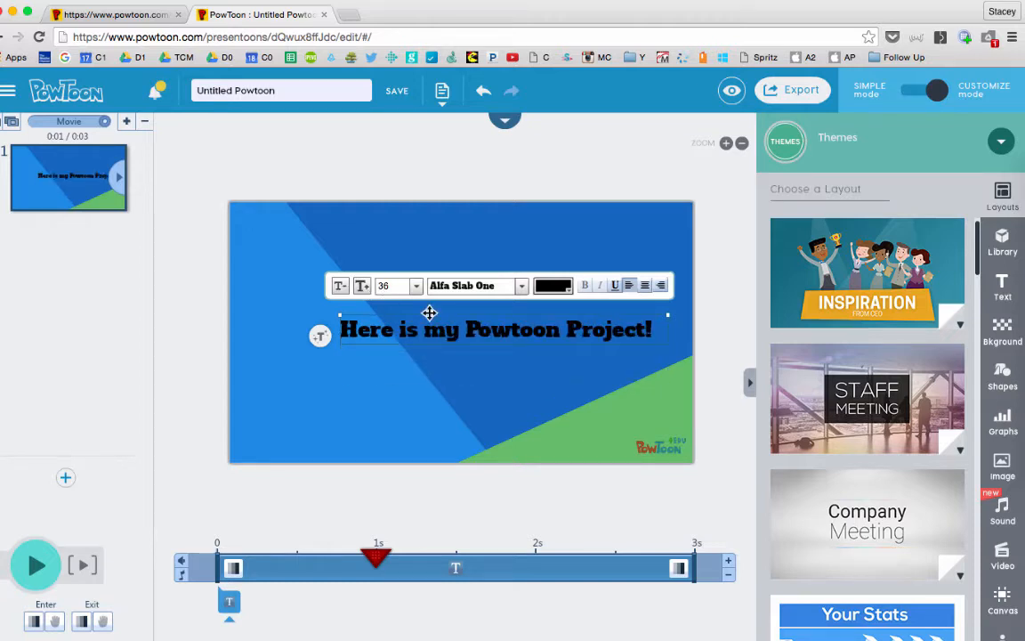
- Shift the title toward the slide's centre and apply the Words appearing text effect to it
{"action": "left_click_drag", "start_coordinate": [487, 338], "coordinate": [461, 336]}
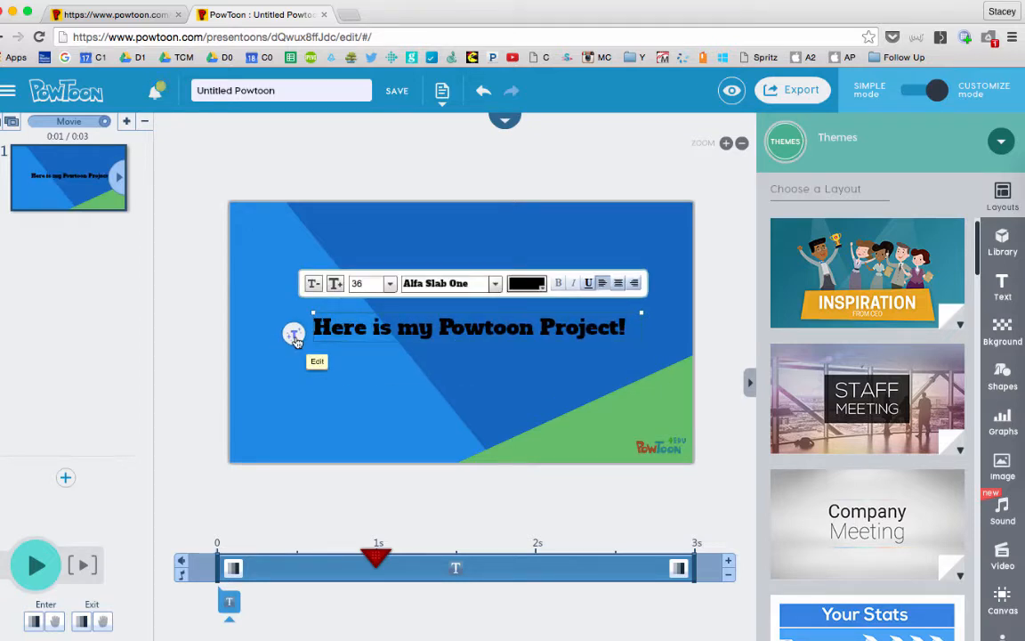
{"action": "left_click", "coordinate": [294, 335]}
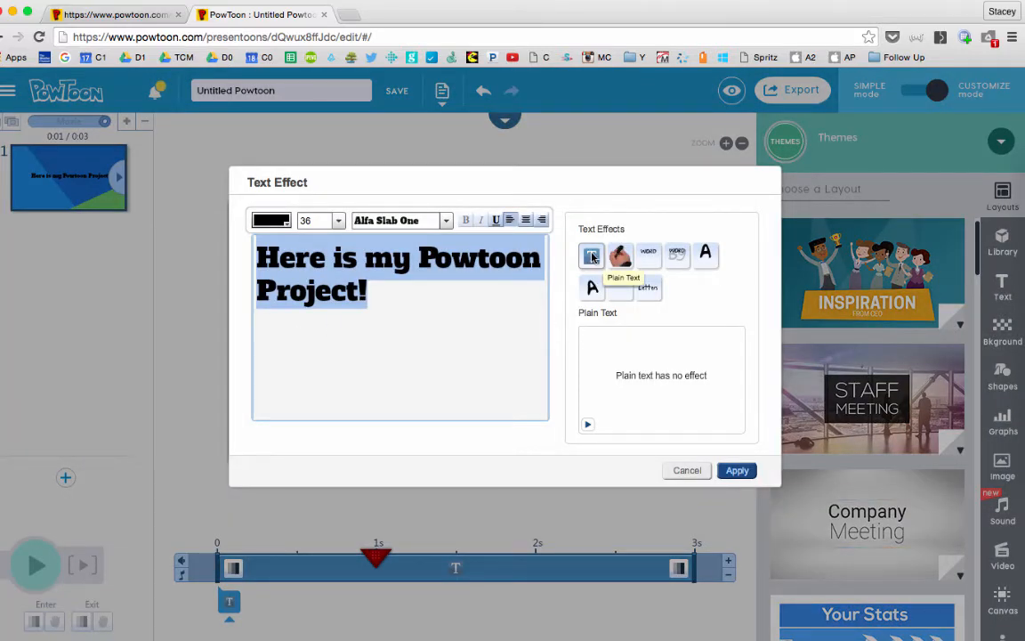
{"action": "left_click", "coordinate": [618, 257]}
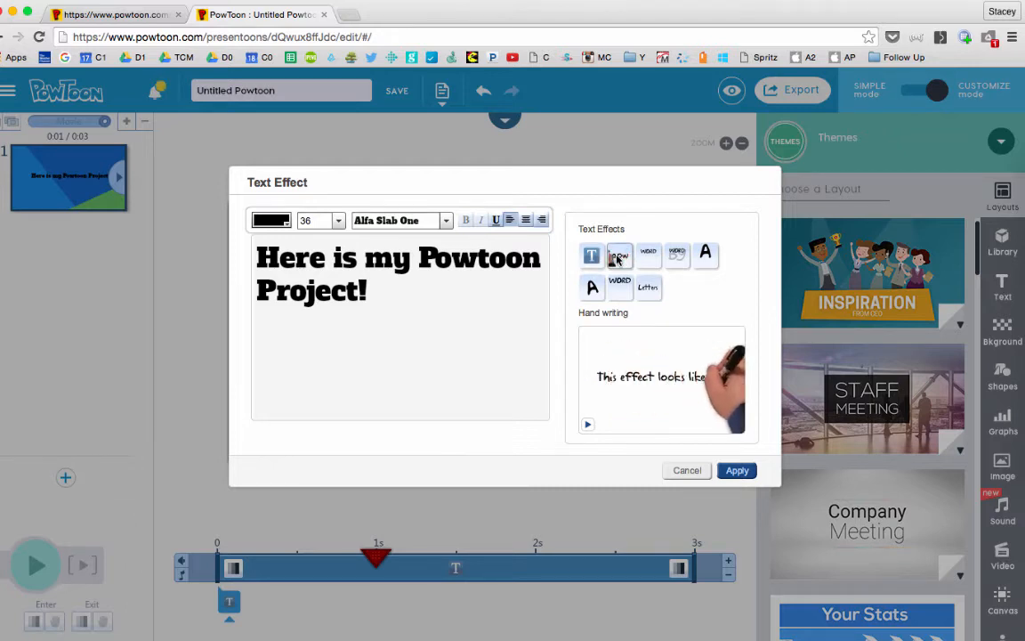
{"action": "left_click", "coordinate": [644, 258]}
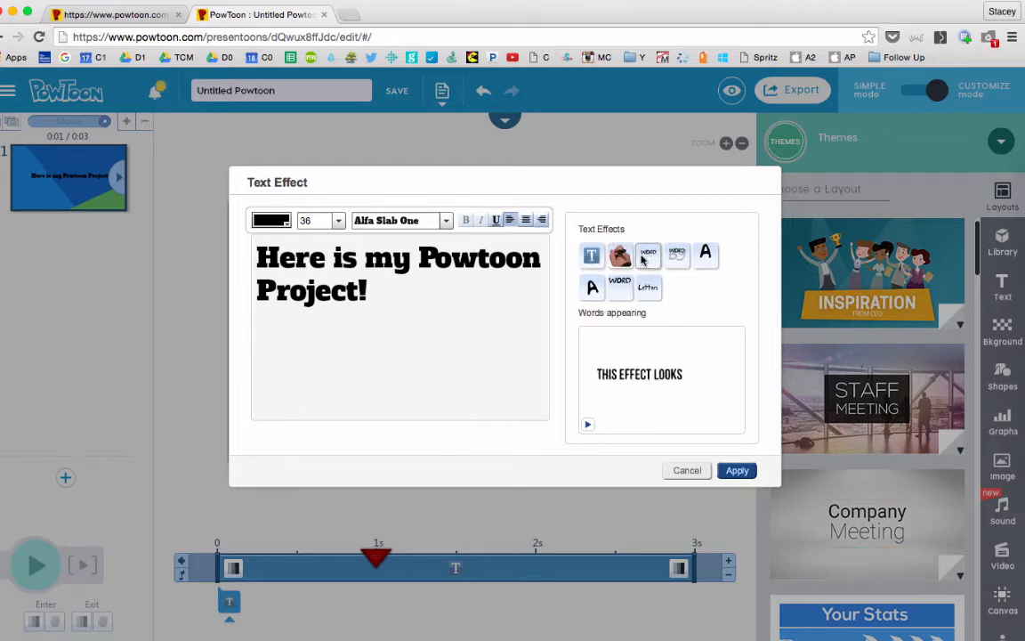
{"action": "left_click", "coordinate": [677, 255]}
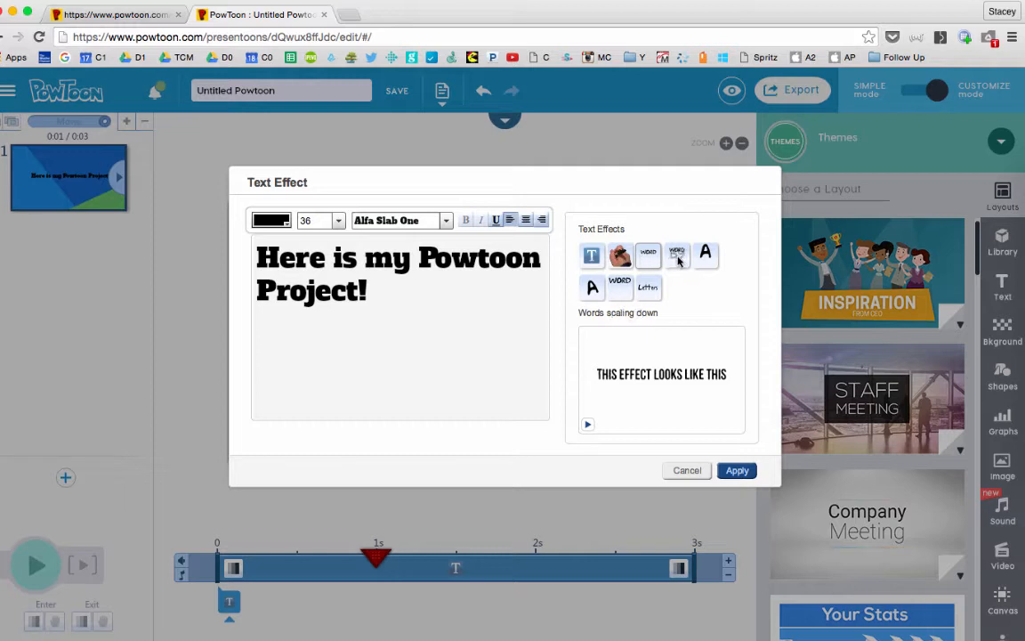
{"action": "left_click", "coordinate": [705, 256]}
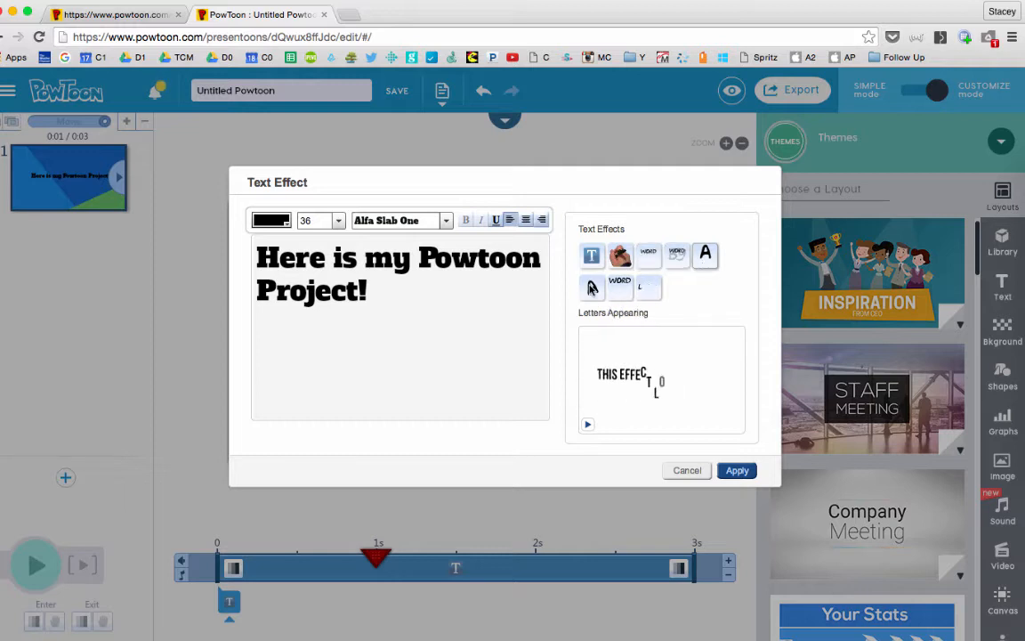
{"action": "left_click", "coordinate": [648, 255]}
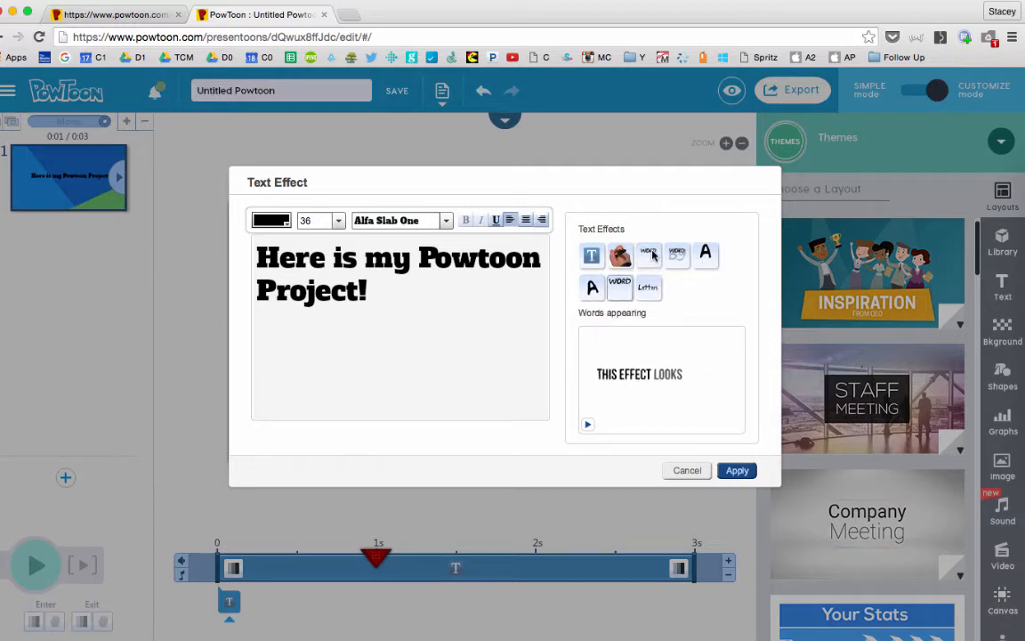
{"action": "left_click", "coordinate": [736, 471]}
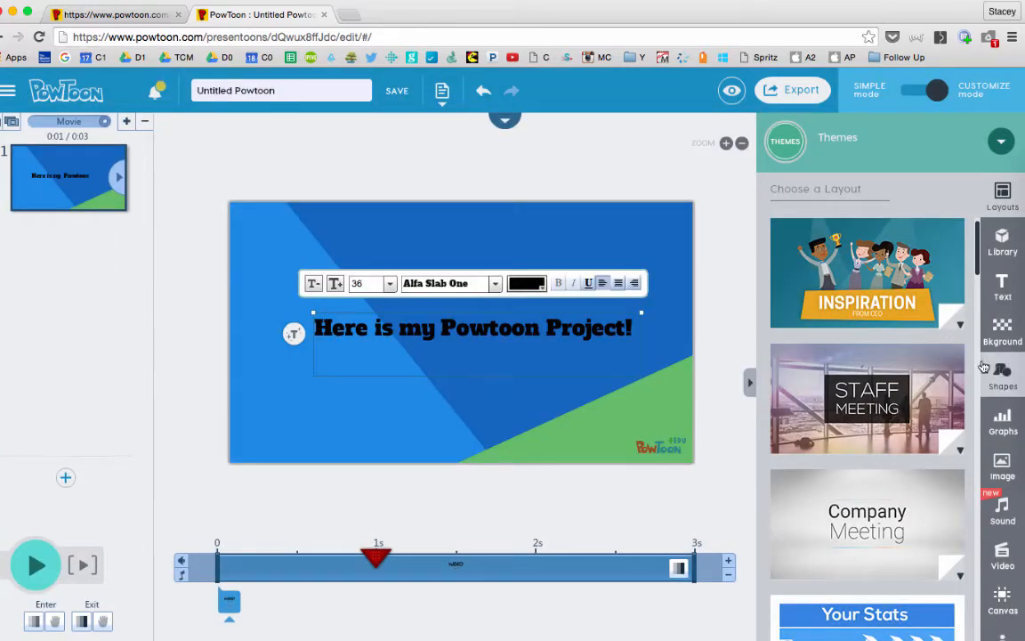
- Search the online images for "sunny day" and insert the multicoloured sun face picture on the slide
{"action": "left_click", "coordinate": [1002, 464]}
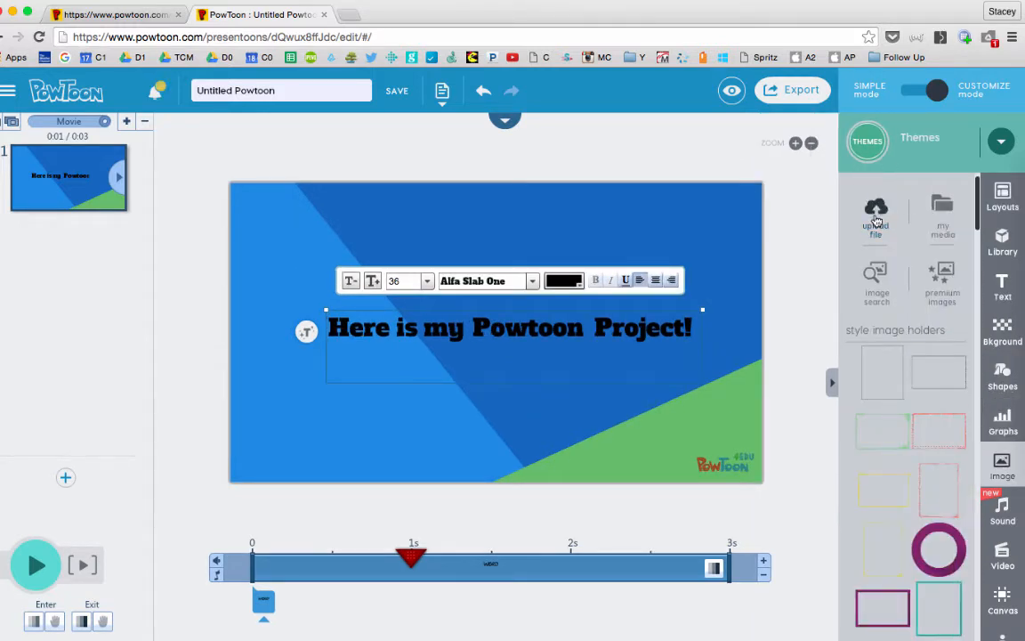
{"action": "left_click", "coordinate": [872, 283]}
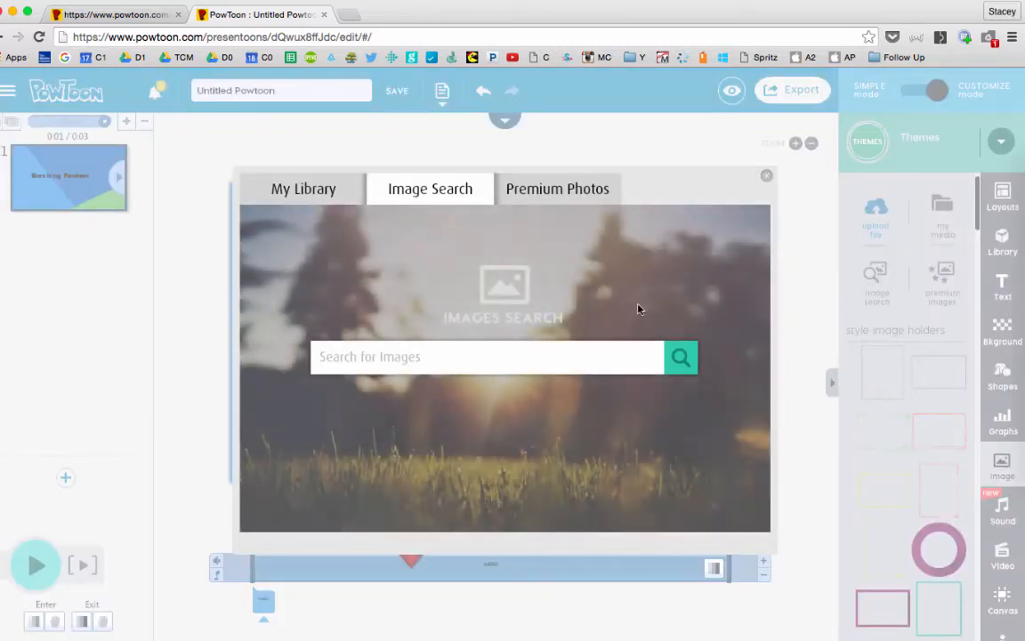
{"action": "left_click", "coordinate": [483, 349]}
{"action": "type", "text": "sunny day"}
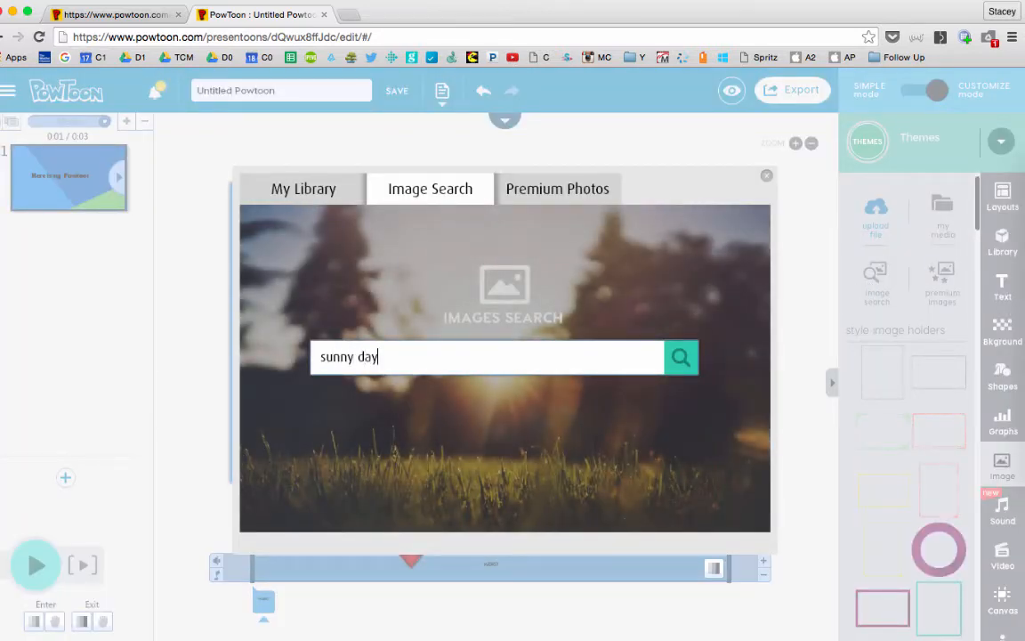
{"action": "key", "text": "Return"}
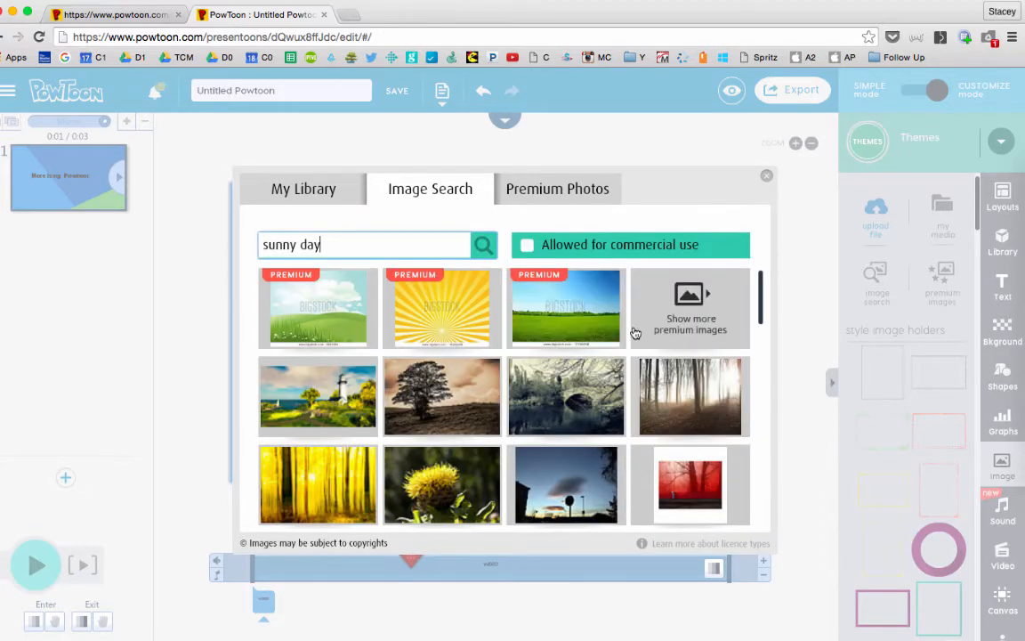
{"action": "scroll", "coordinate": [534, 356], "scroll_direction": "down", "scroll_amount": 3}
{"action": "scroll", "coordinate": [533, 356], "scroll_direction": "up", "scroll_amount": 3}
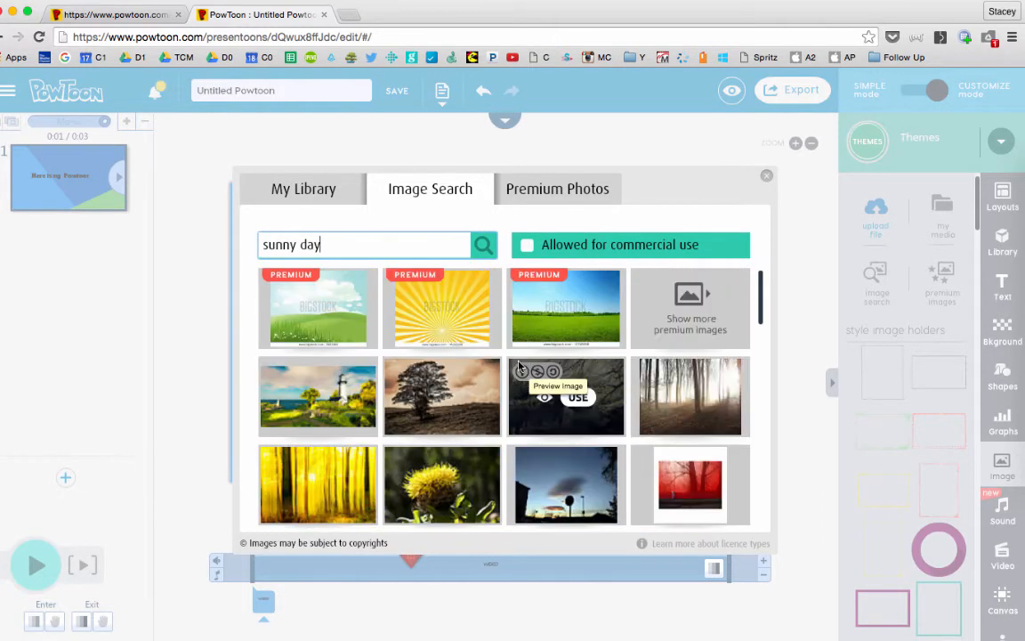
{"action": "scroll", "coordinate": [520, 367], "scroll_direction": "down", "scroll_amount": 2}
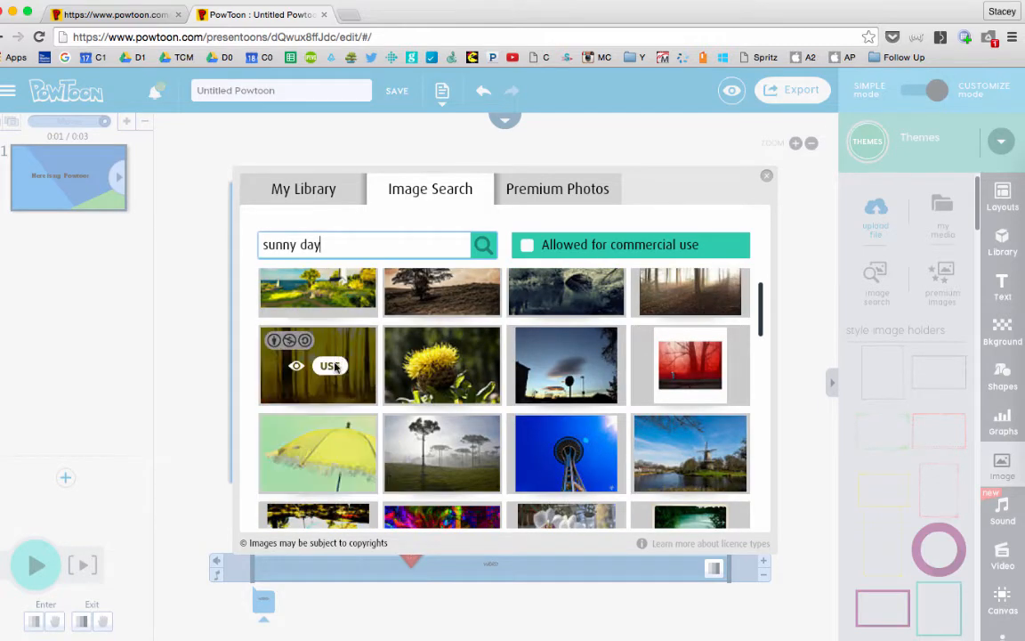
{"action": "scroll", "coordinate": [336, 372], "scroll_direction": "down", "scroll_amount": 2}
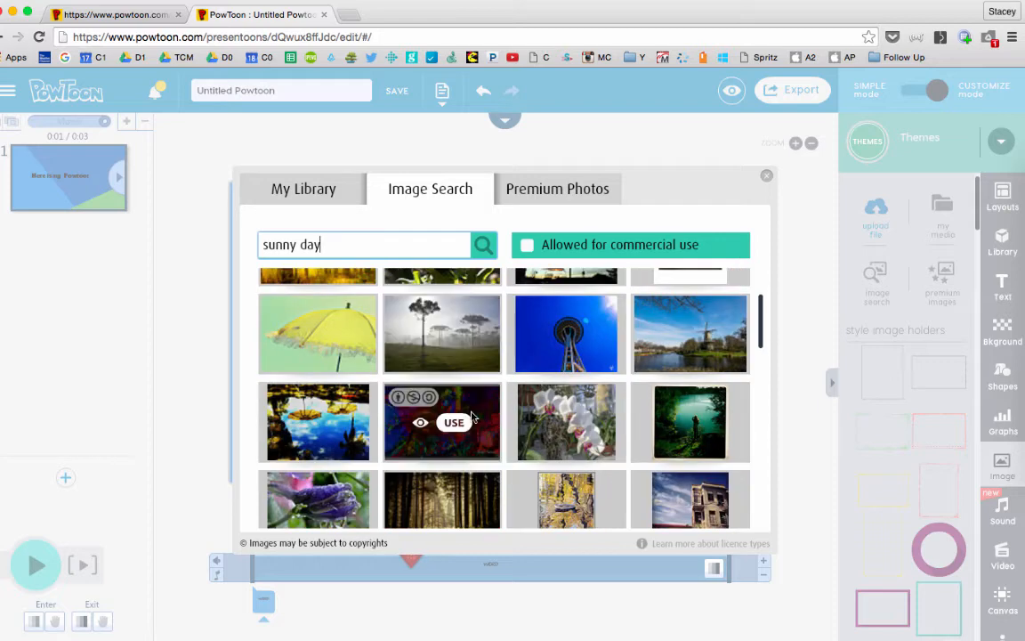
{"action": "left_click", "coordinate": [456, 422]}
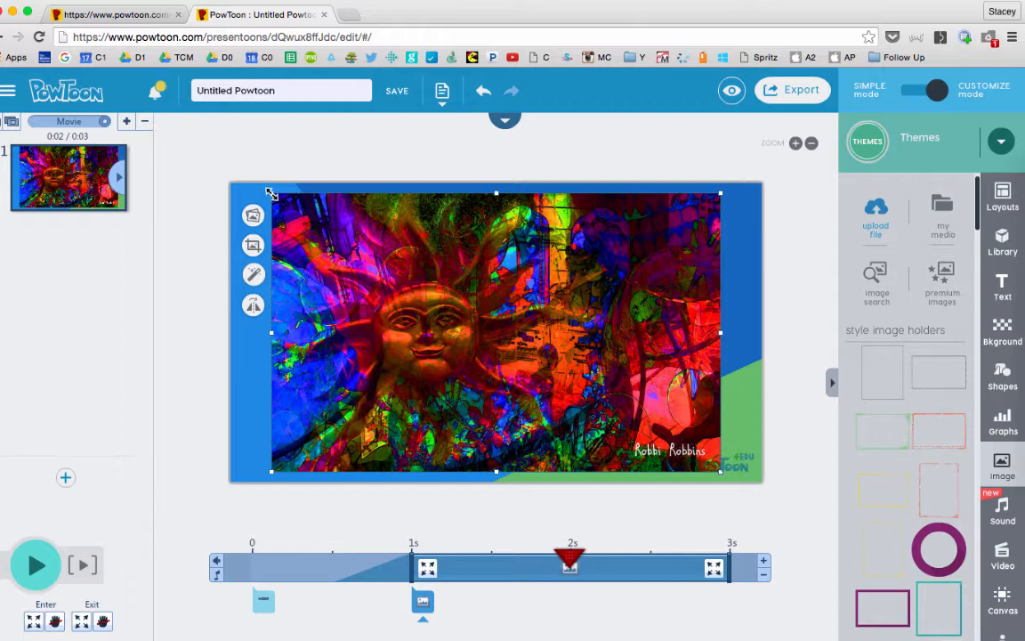
- Shrink the sun picture to a bit over half its width, keeping it near the slide's lower-right corner
{"action": "left_click_drag", "start_coordinate": [272, 193], "coordinate": [517, 336]}
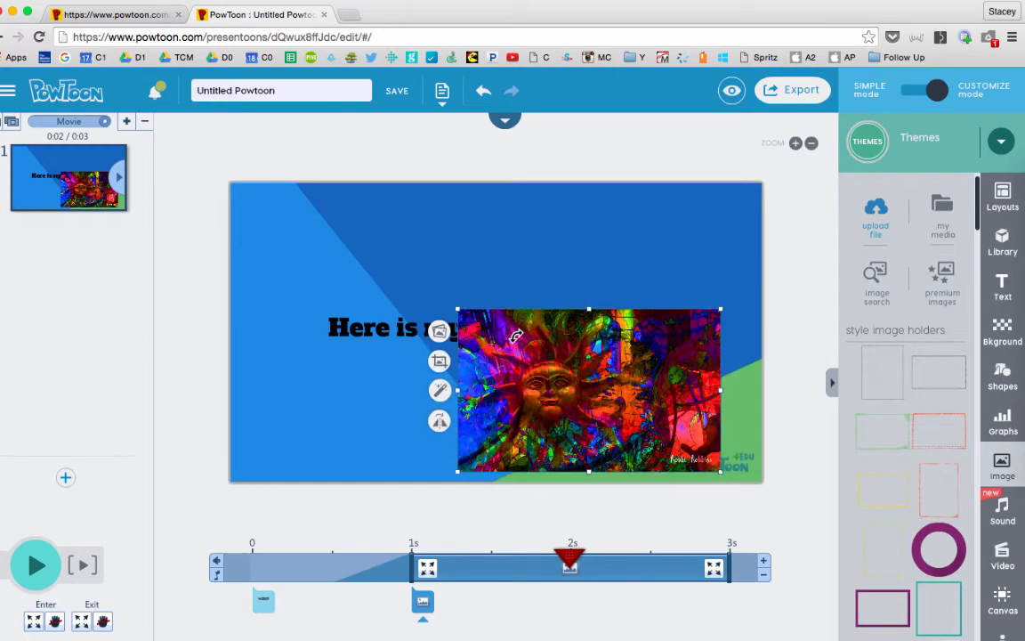
- Try cropping the sun picture's upper-left corner and flipping the picture, restoring it after each attempt
{"action": "left_click", "coordinate": [441, 363]}
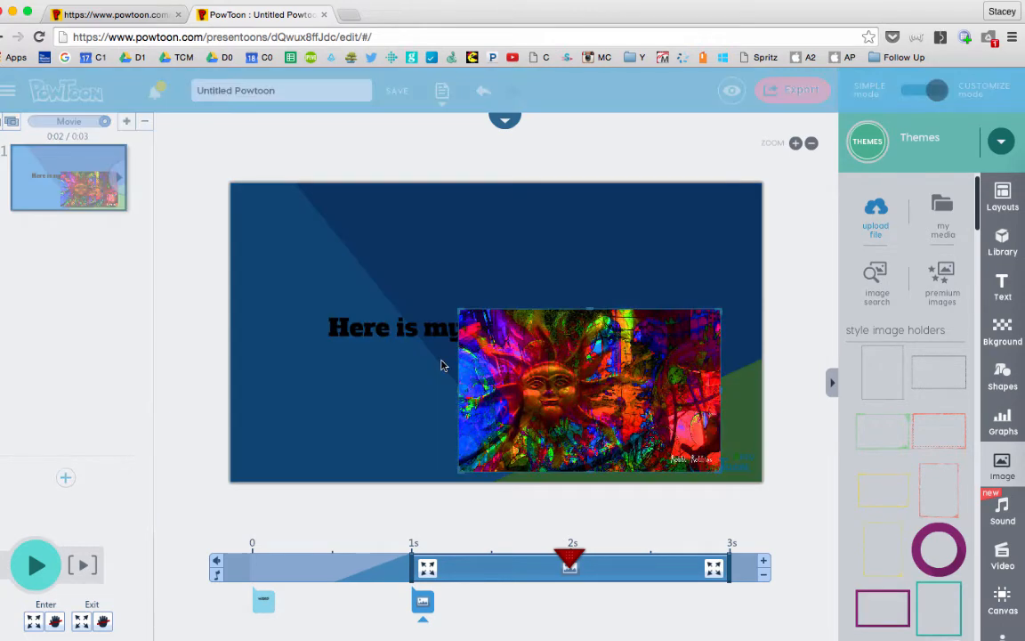
{"action": "left_click_drag", "start_coordinate": [458, 309], "coordinate": [476, 322]}
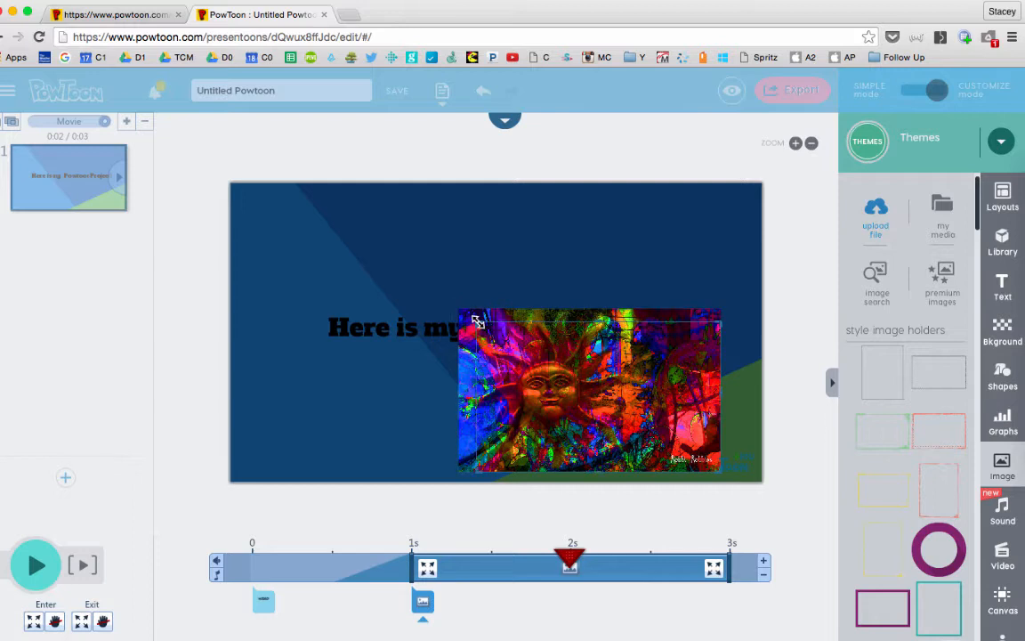
{"action": "left_click", "coordinate": [584, 238]}
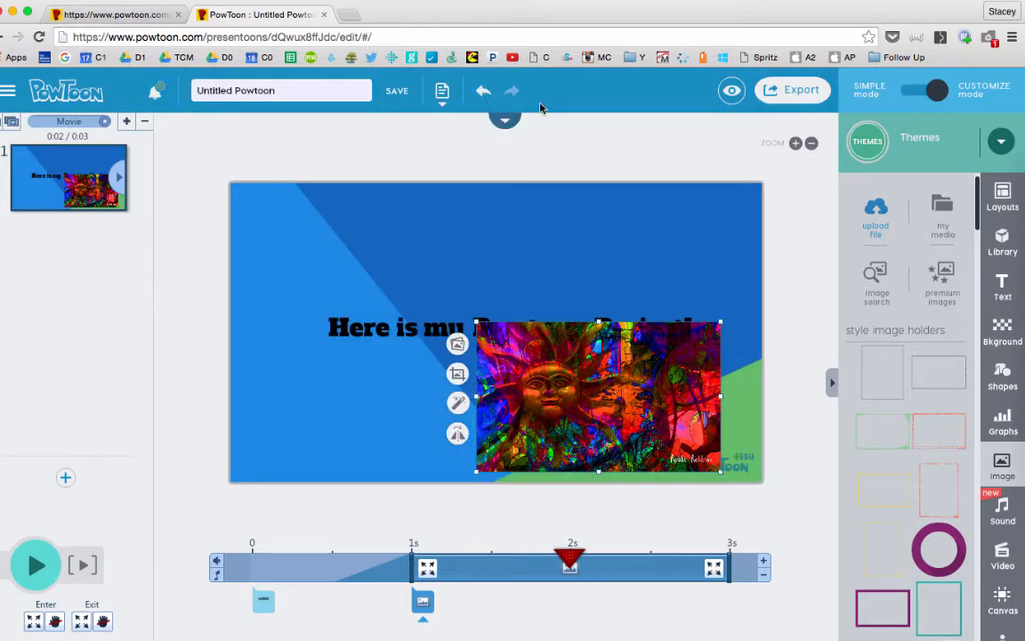
{"action": "left_click", "coordinate": [487, 98]}
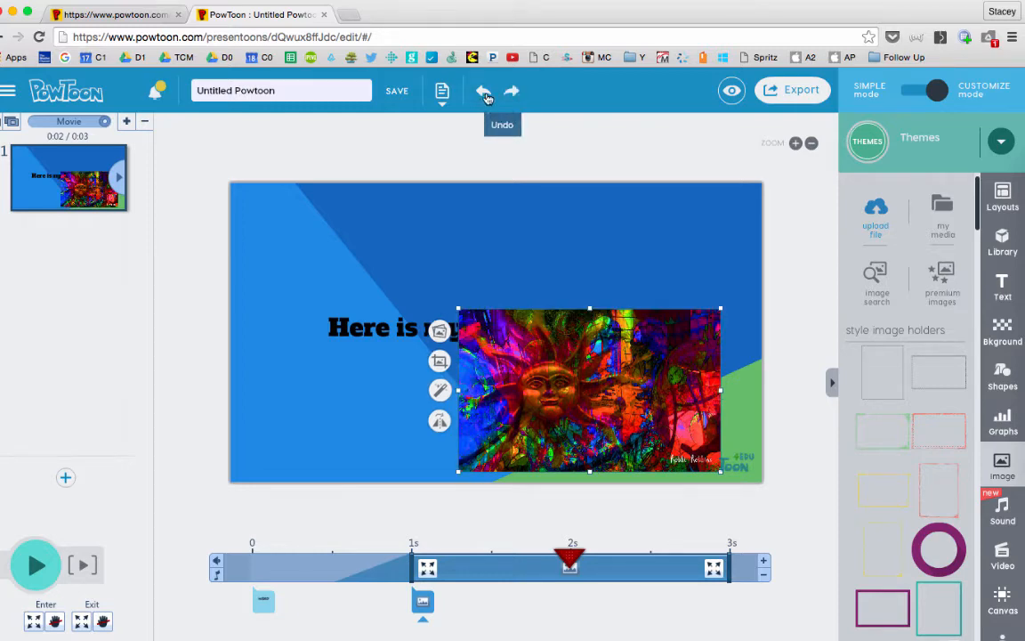
{"action": "left_click", "coordinate": [443, 424]}
{"action": "left_click", "coordinate": [443, 424]}
- Centre the sun picture in the lower half of the slide and move the title up above it
{"action": "left_click_drag", "start_coordinate": [651, 381], "coordinate": [560, 382]}
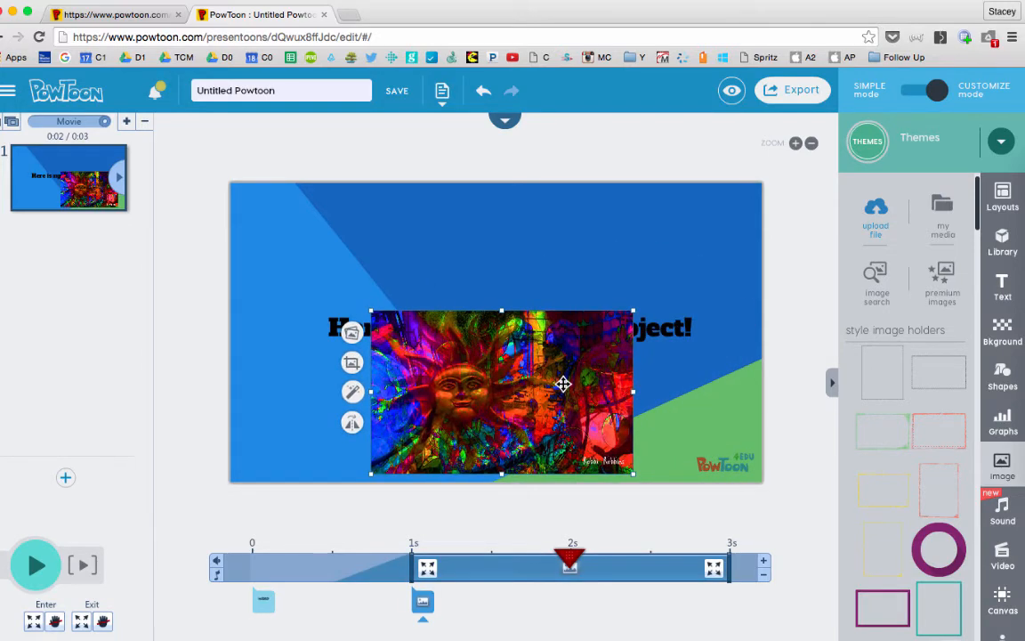
{"action": "left_click", "coordinate": [675, 329]}
{"action": "left_click_drag", "start_coordinate": [674, 329], "coordinate": [676, 232]}
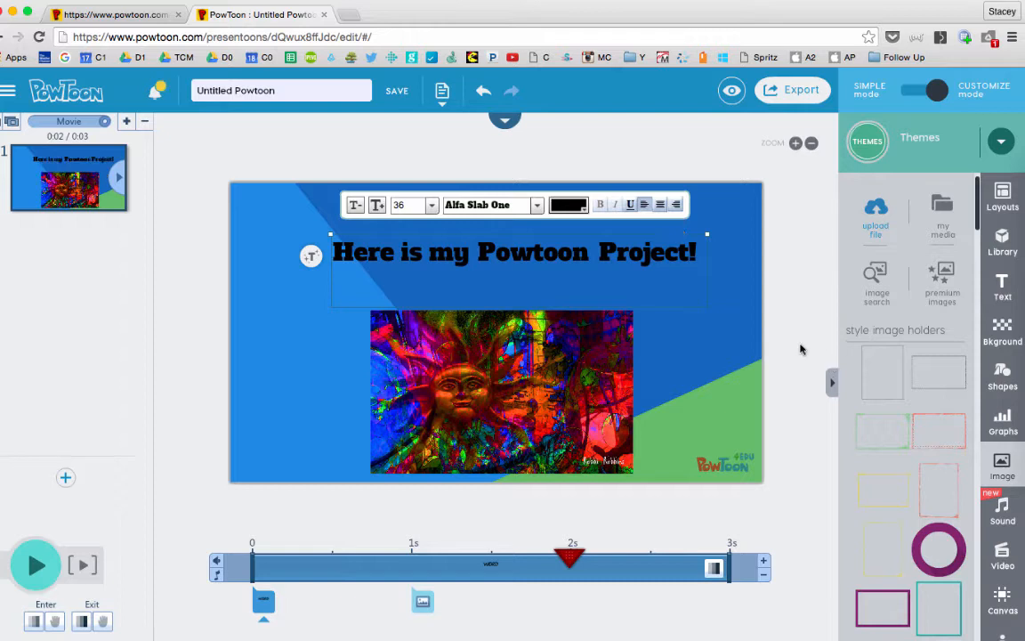
- Preview the slide's animation from the start of the timeline
{"action": "left_click", "coordinate": [565, 538]}
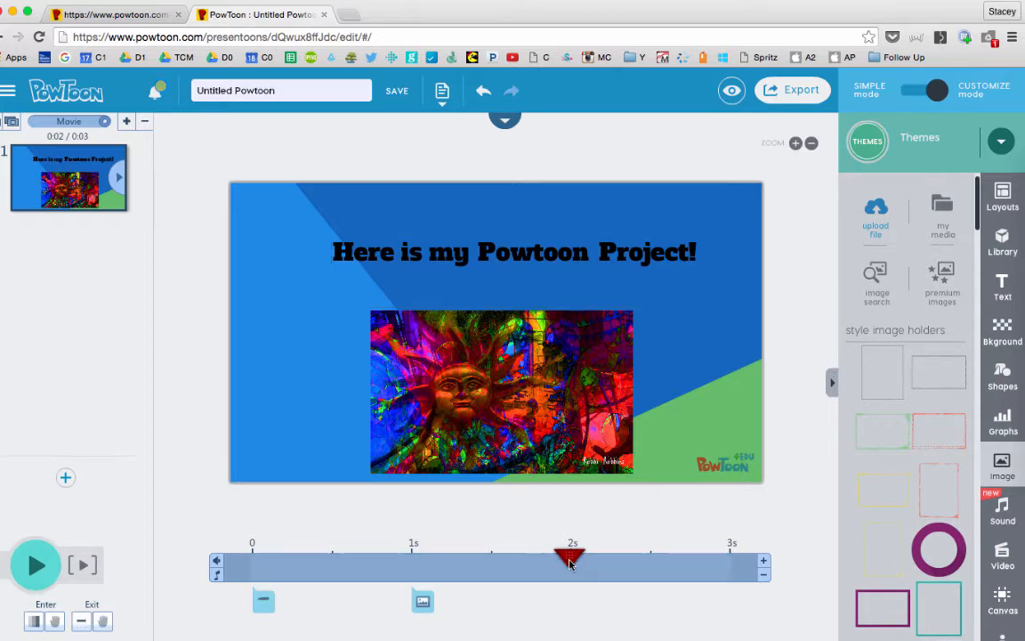
{"action": "left_click_drag", "start_coordinate": [569, 561], "coordinate": [242, 574]}
{"action": "left_click", "coordinate": [39, 569]}
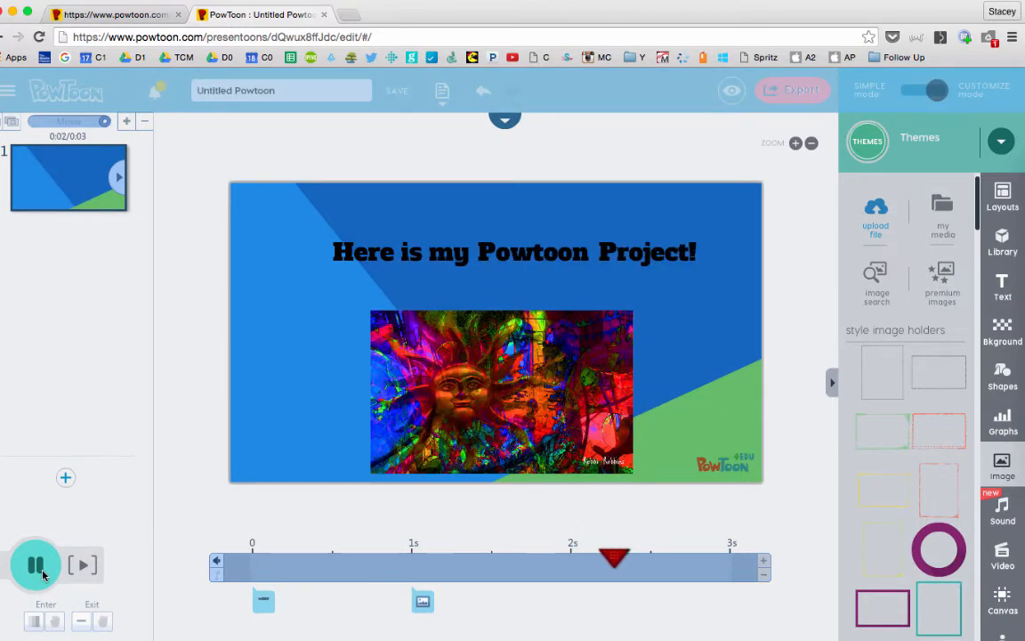
- Delay the sun picture's entrance to 2 seconds on the timeline and play the slide from the start
{"action": "left_click", "coordinate": [536, 251]}
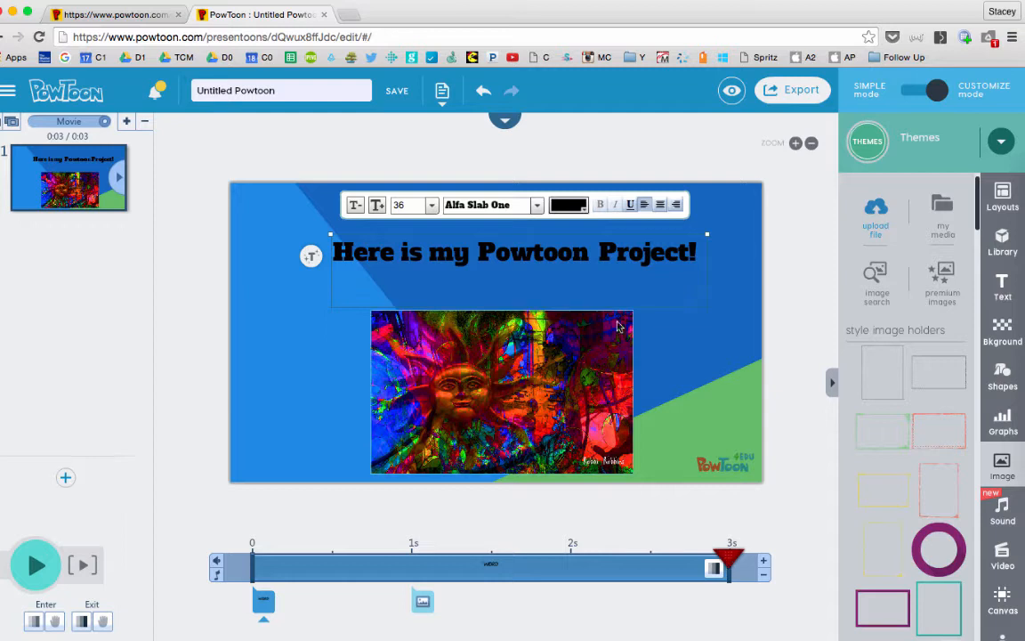
{"action": "left_click", "coordinate": [592, 369]}
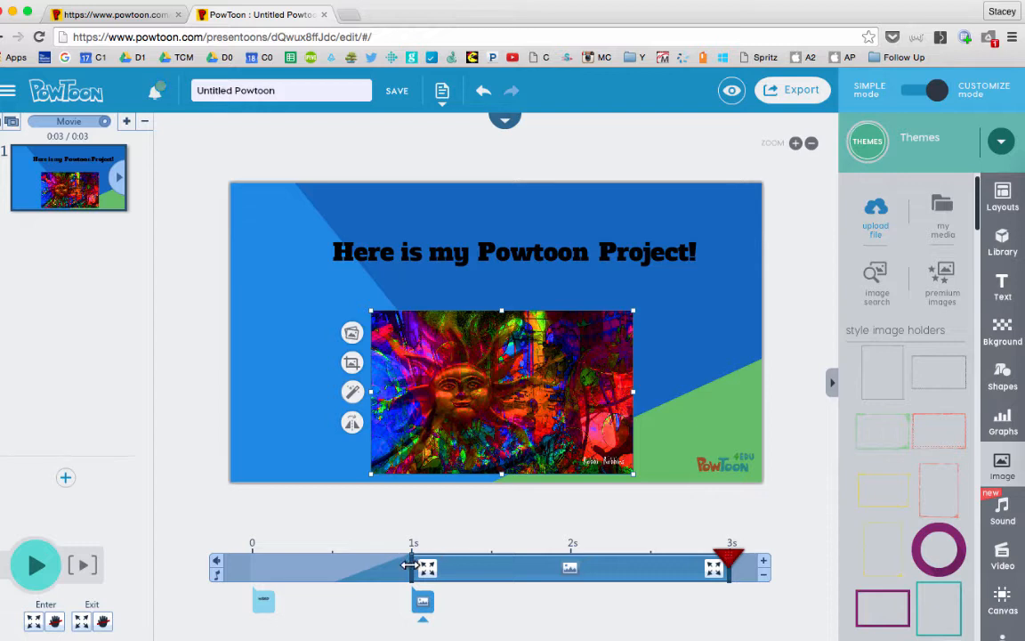
{"action": "left_click_drag", "start_coordinate": [410, 565], "coordinate": [583, 559]}
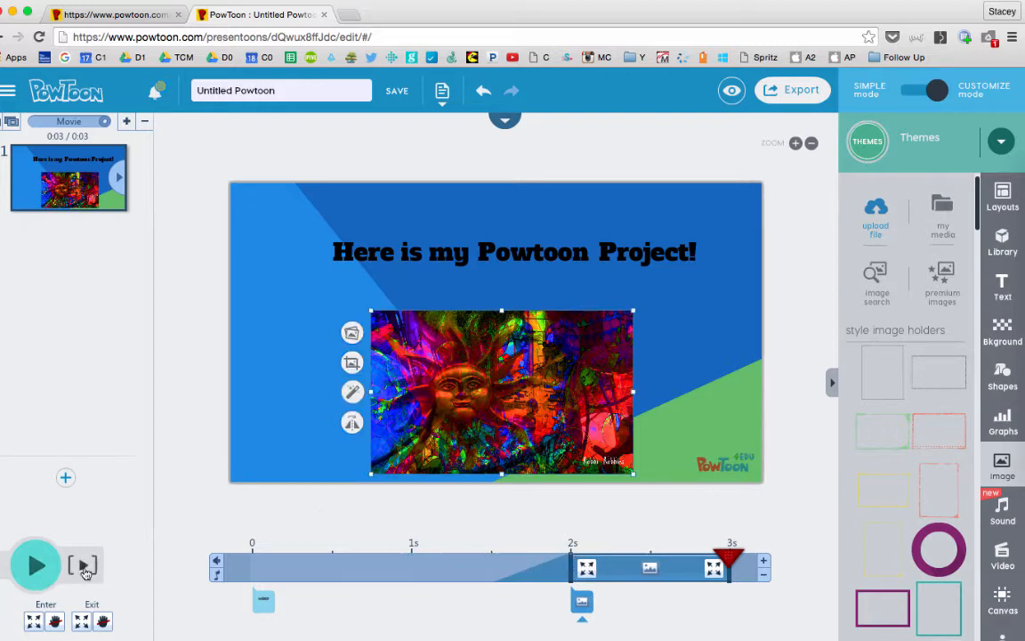
{"action": "left_click_drag", "start_coordinate": [728, 558], "coordinate": [252, 558]}
{"action": "left_click", "coordinate": [39, 565]}
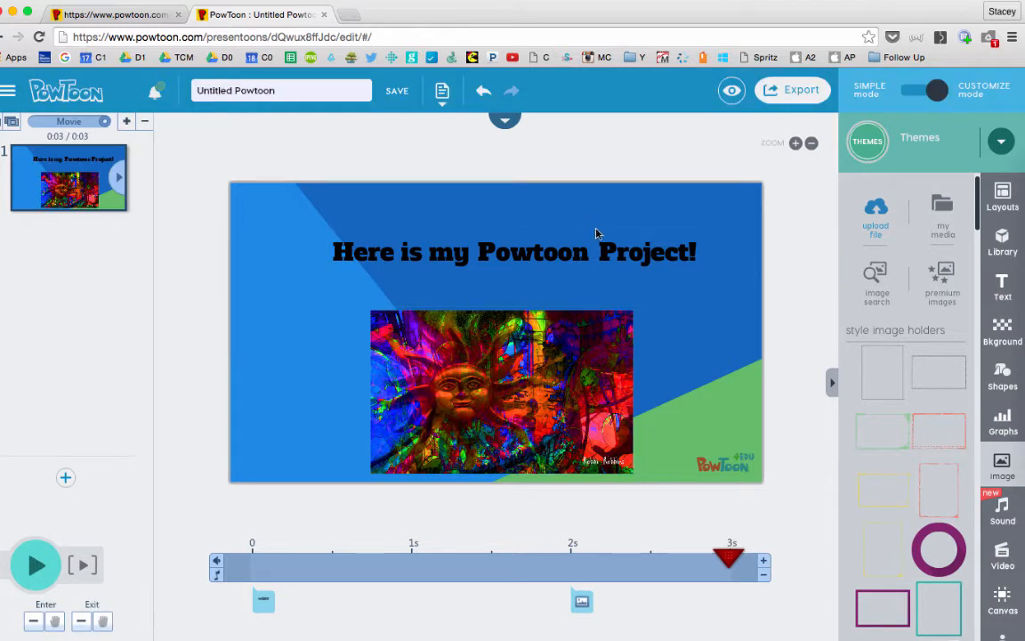
- Extend the slide's timeline to 5 seconds, trying the removal of added seconds once, and check the title's duration
{"action": "left_click", "coordinate": [766, 562]}
{"action": "left_click", "coordinate": [765, 562]}
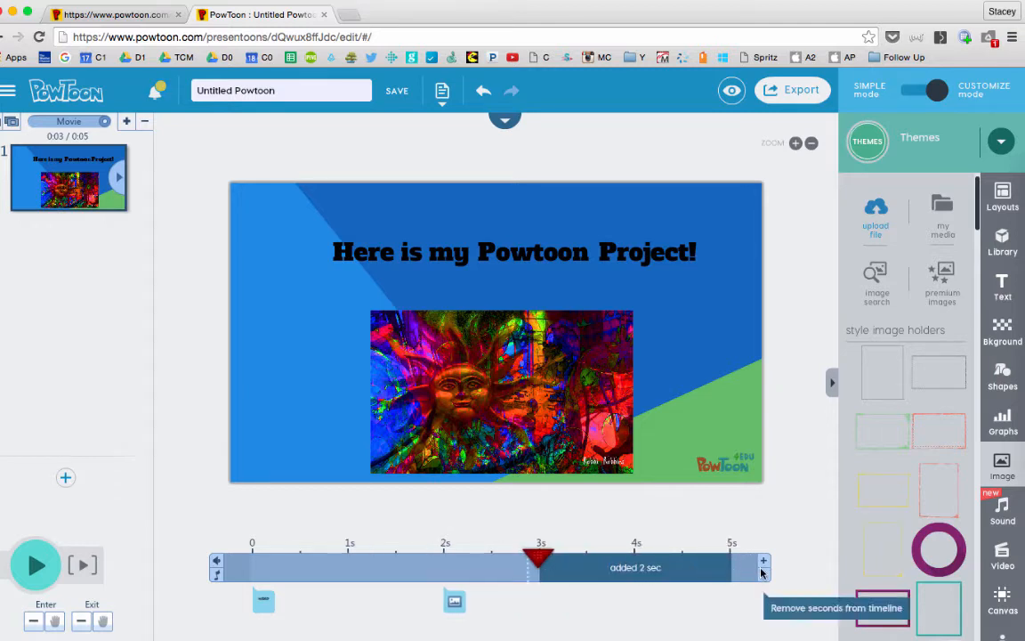
{"action": "left_click", "coordinate": [763, 578]}
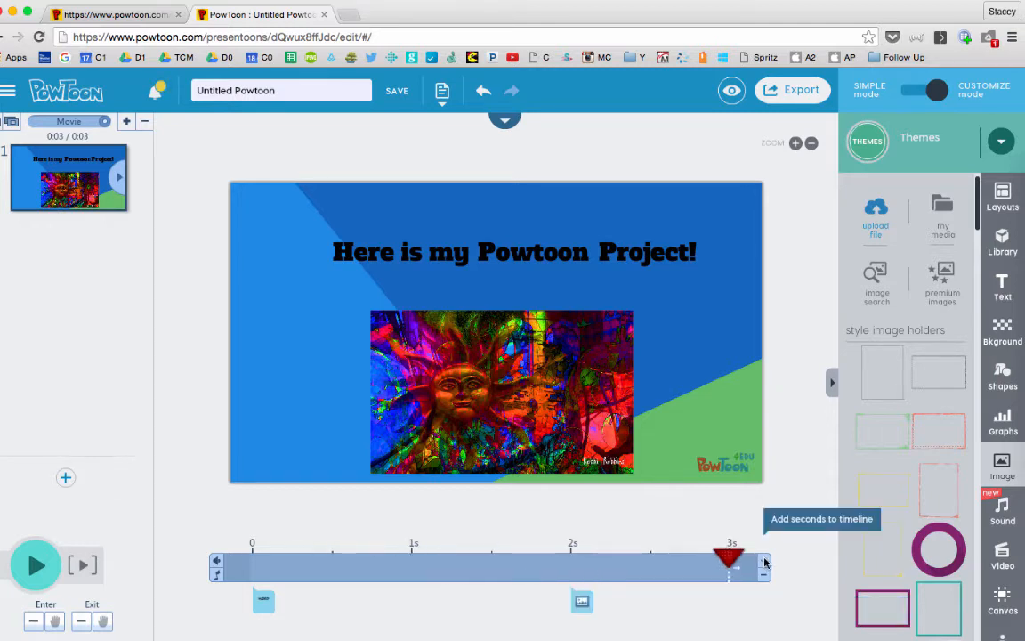
{"action": "left_click", "coordinate": [763, 561]}
{"action": "left_click", "coordinate": [620, 264]}
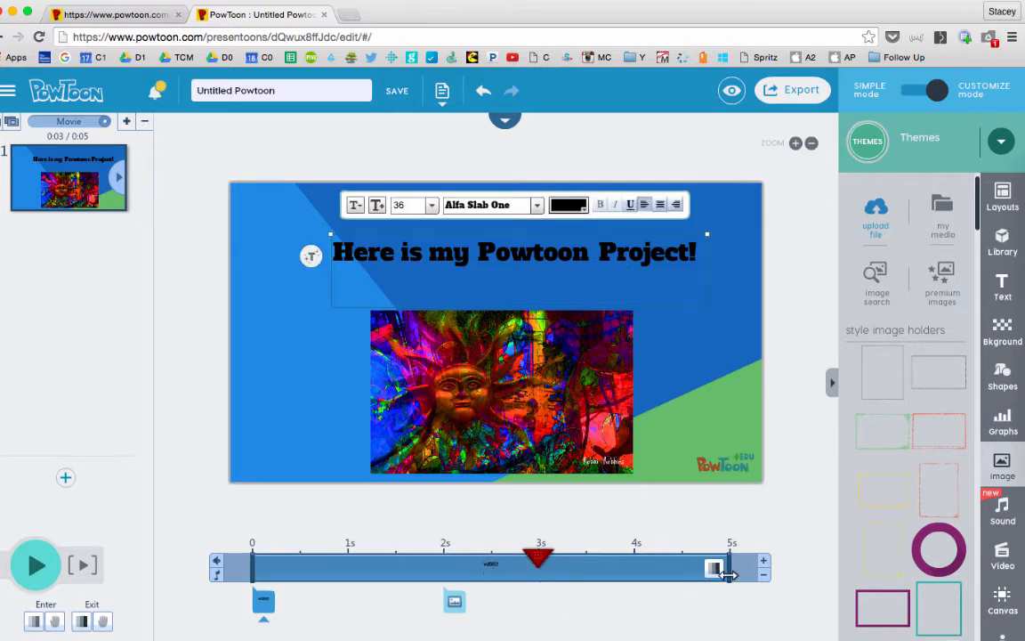
- Set the sun picture's entrance effect to Right and preview the slide from the start
{"action": "left_click", "coordinate": [523, 348]}
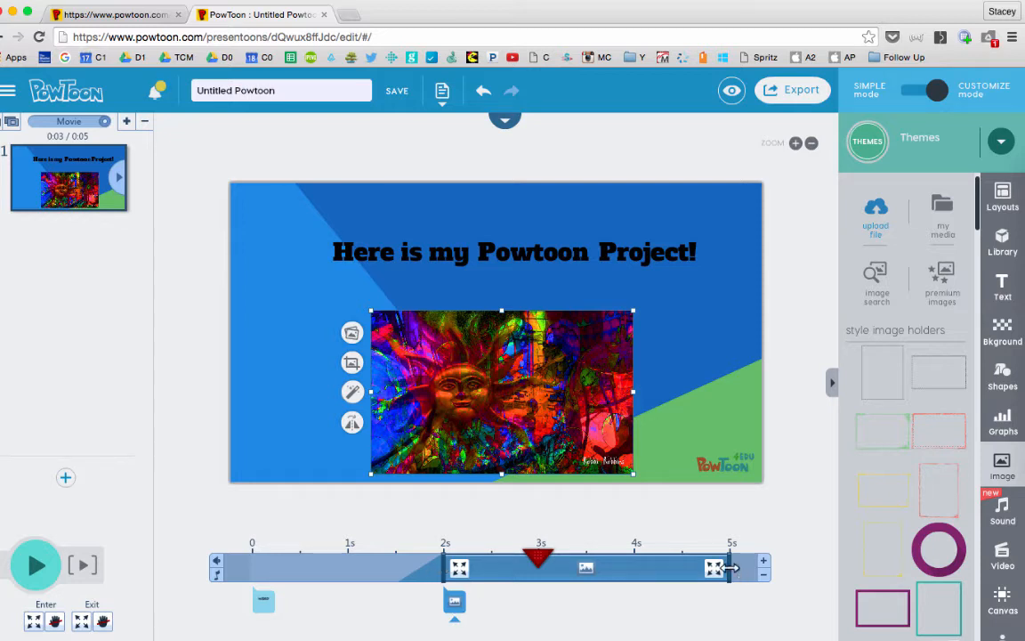
{"action": "left_click", "coordinate": [458, 569]}
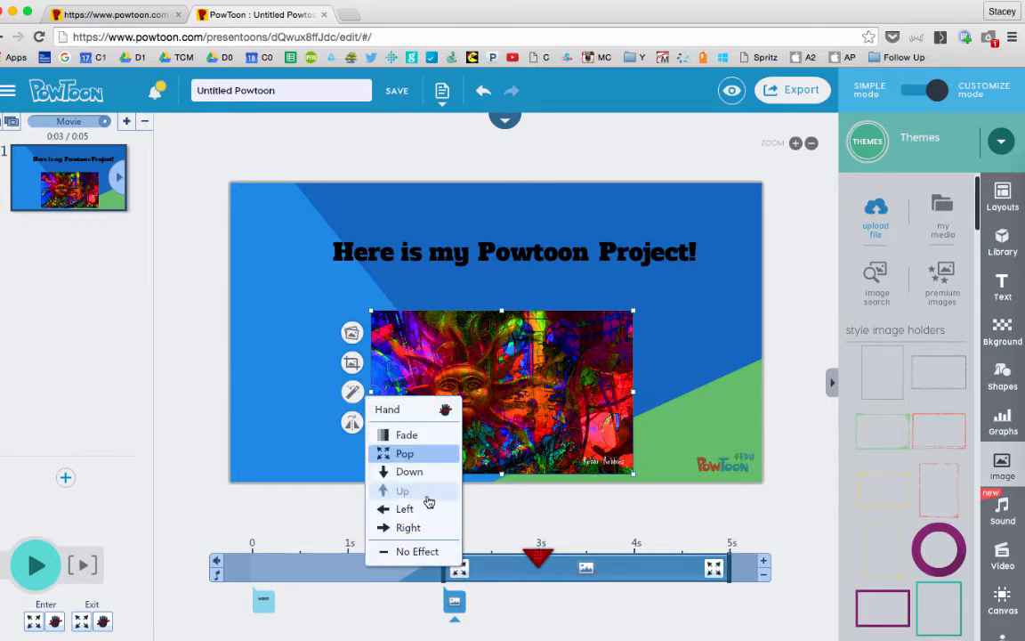
{"action": "left_click", "coordinate": [424, 528]}
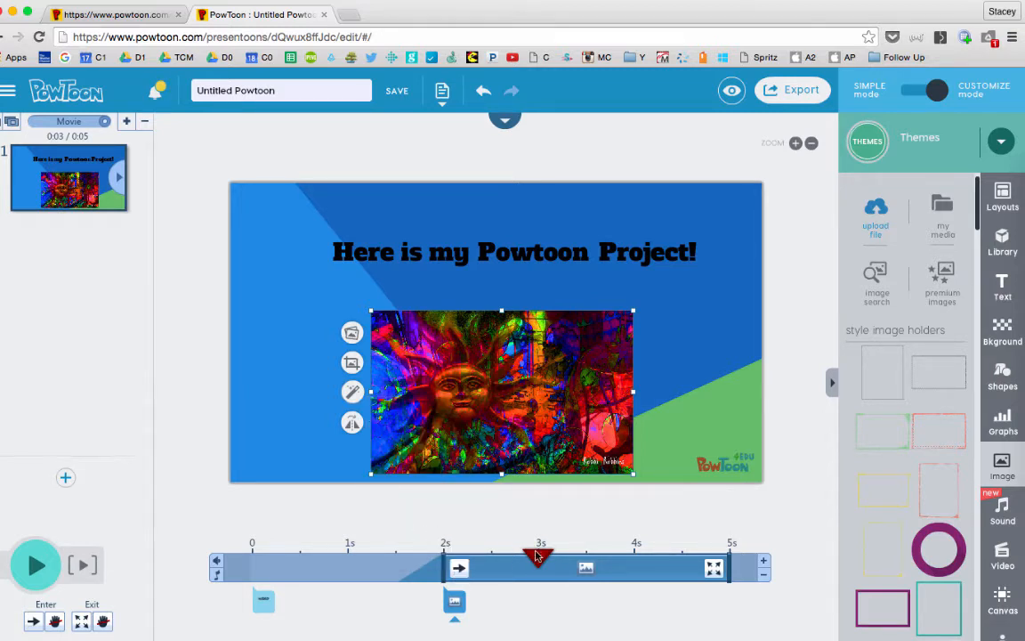
{"action": "left_click_drag", "start_coordinate": [545, 560], "coordinate": [252, 560]}
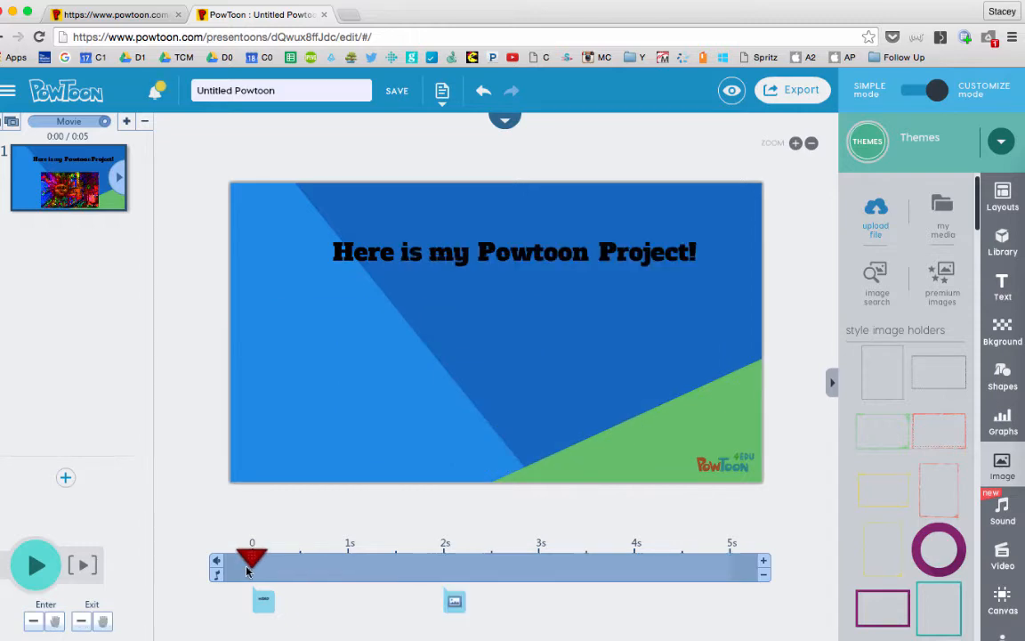
{"action": "left_click", "coordinate": [38, 567]}
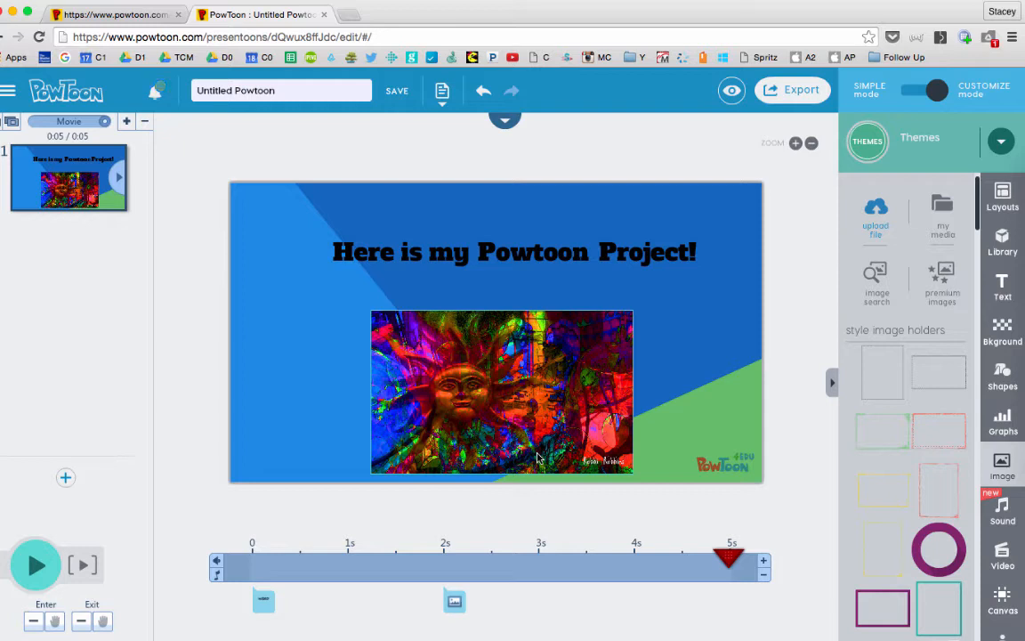
- Record a voiceover of about 7 seconds for this slide, allowing access to the microphone
{"action": "left_click", "coordinate": [1004, 514]}
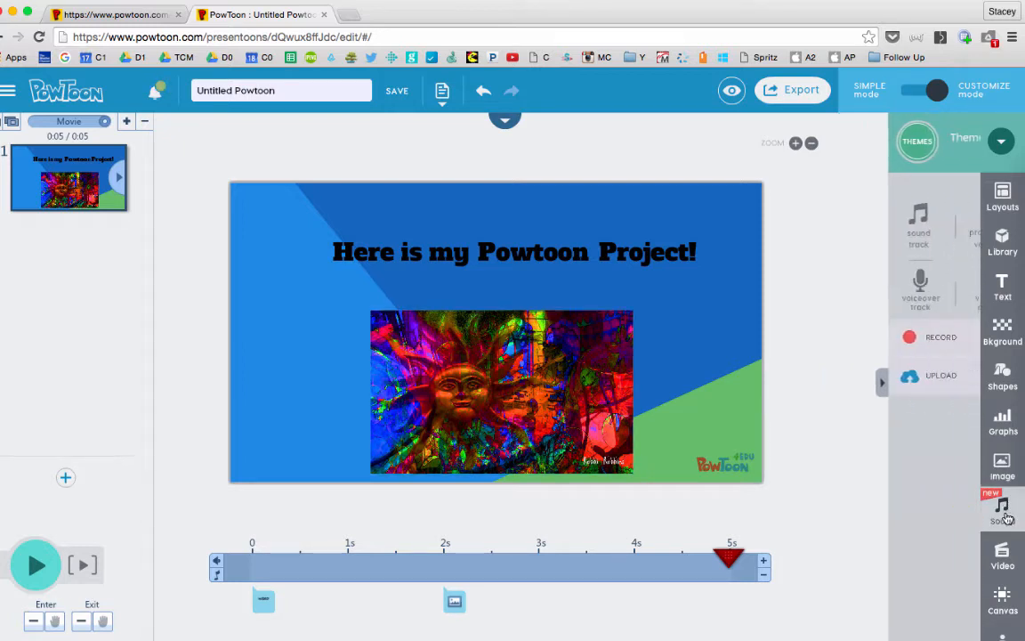
{"action": "left_click", "coordinate": [891, 339]}
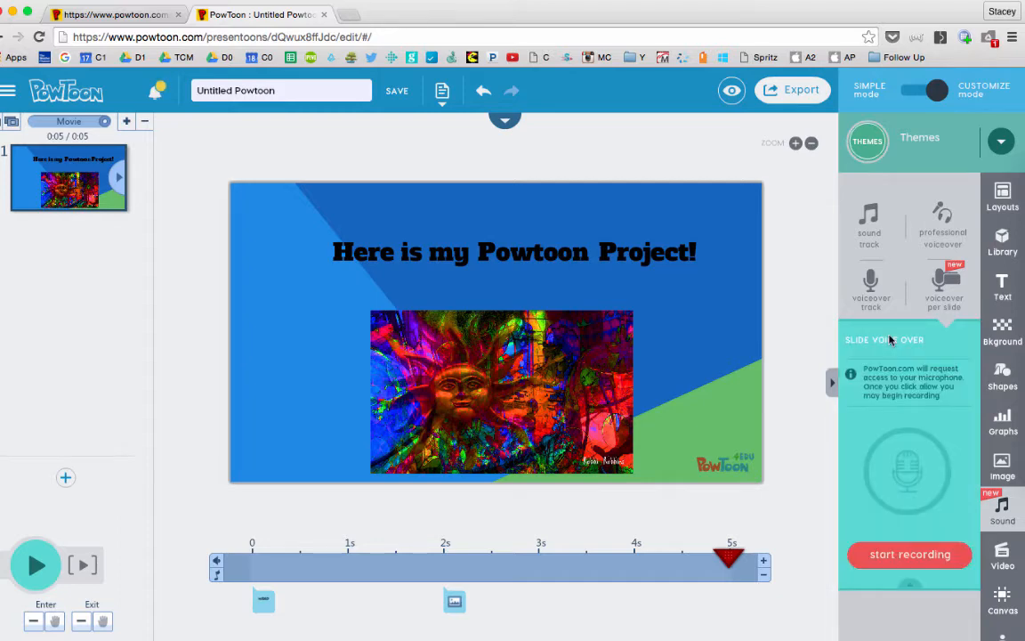
{"action": "left_click", "coordinate": [896, 564]}
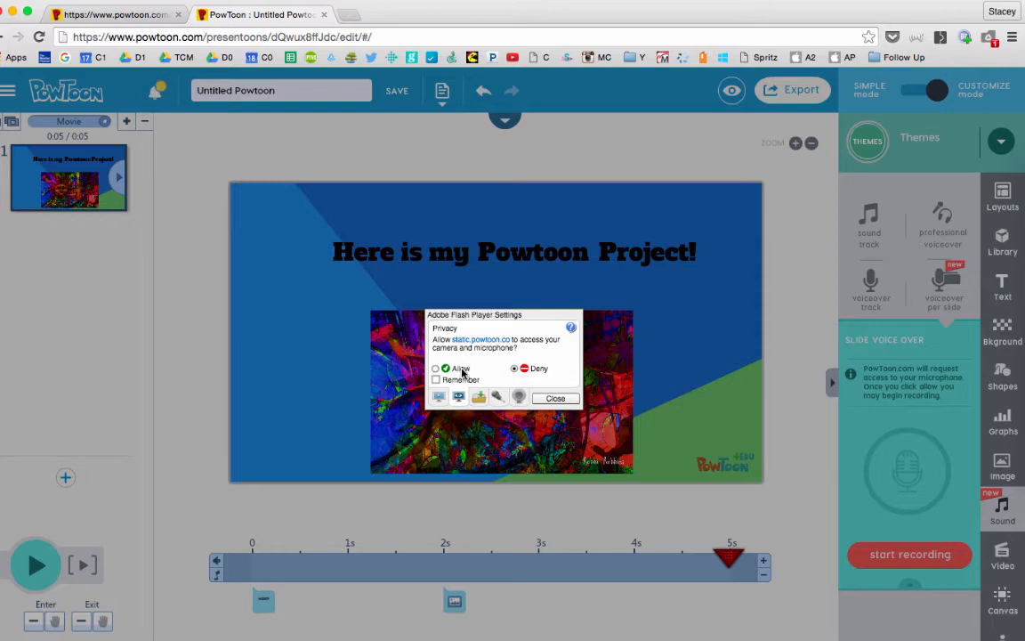
{"action": "left_click", "coordinate": [562, 401]}
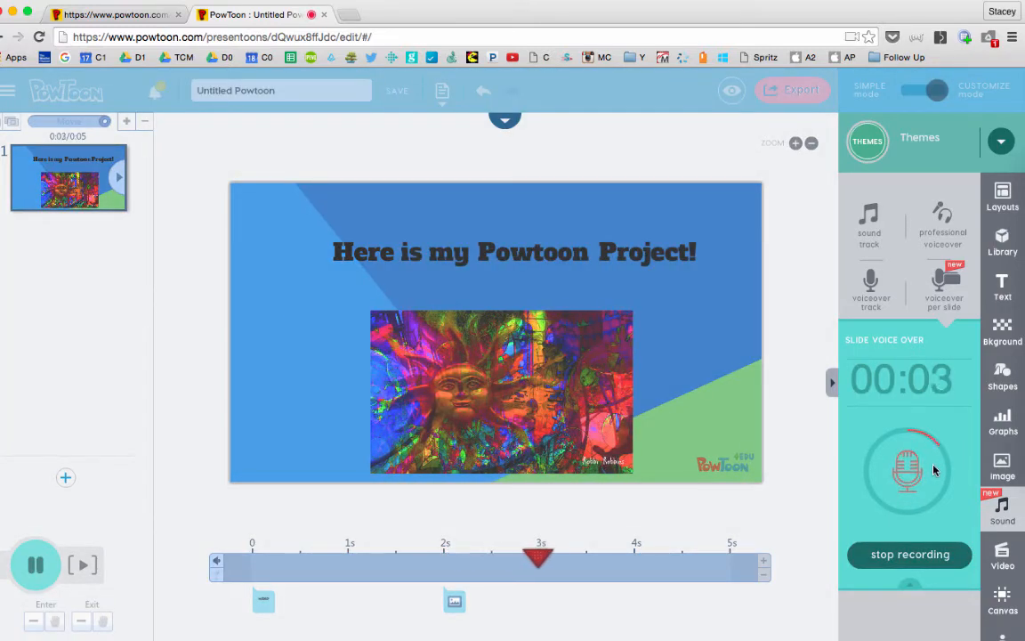
{"action": "left_click", "coordinate": [909, 554]}
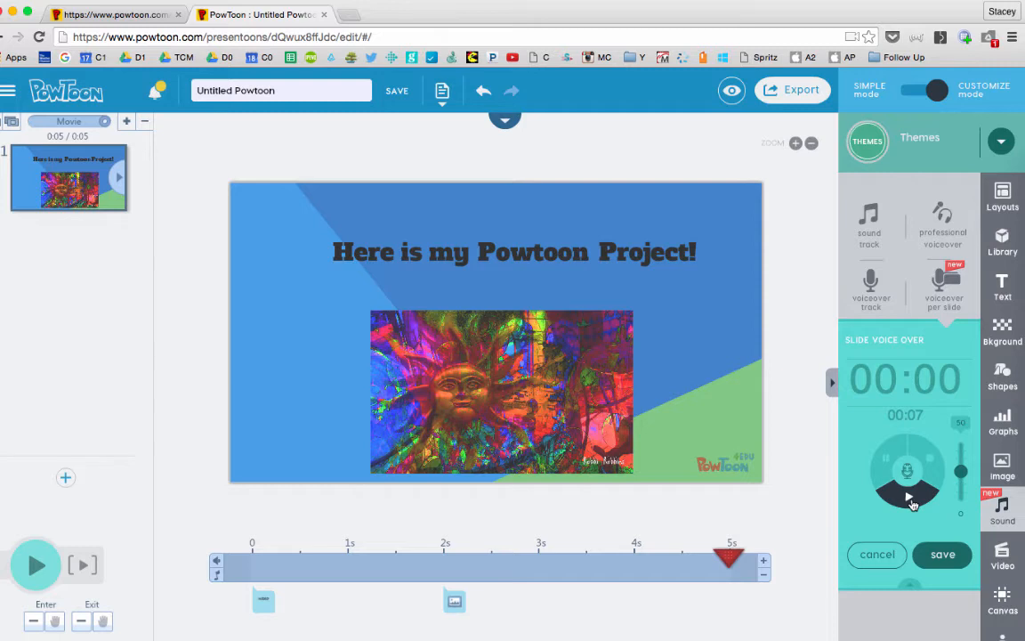
- Play back part of the recorded slide voiceover and lower its volume
{"action": "left_click", "coordinate": [908, 497]}
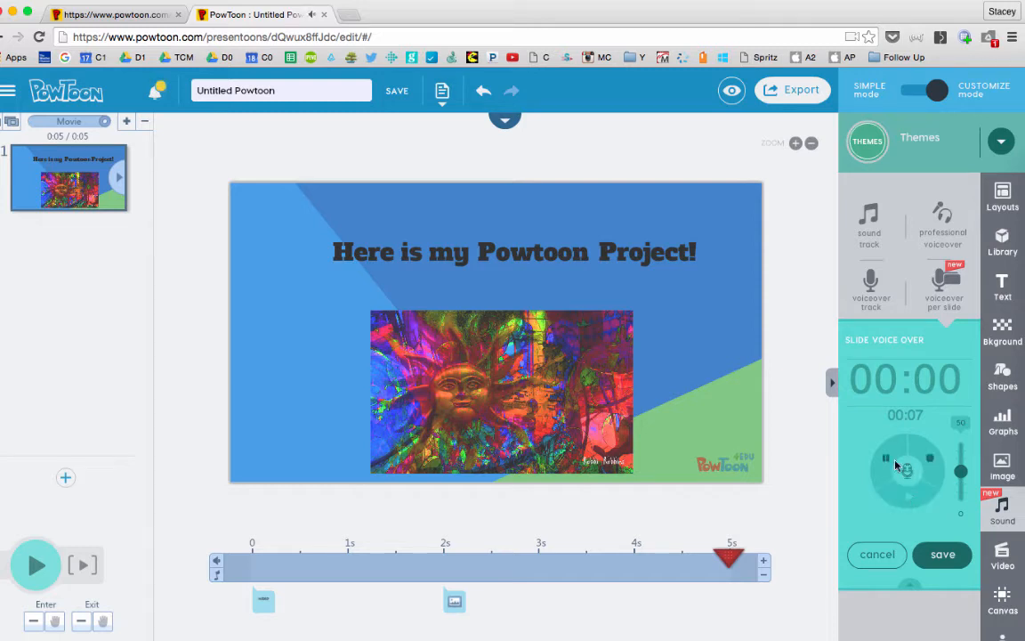
{"action": "left_click", "coordinate": [931, 459]}
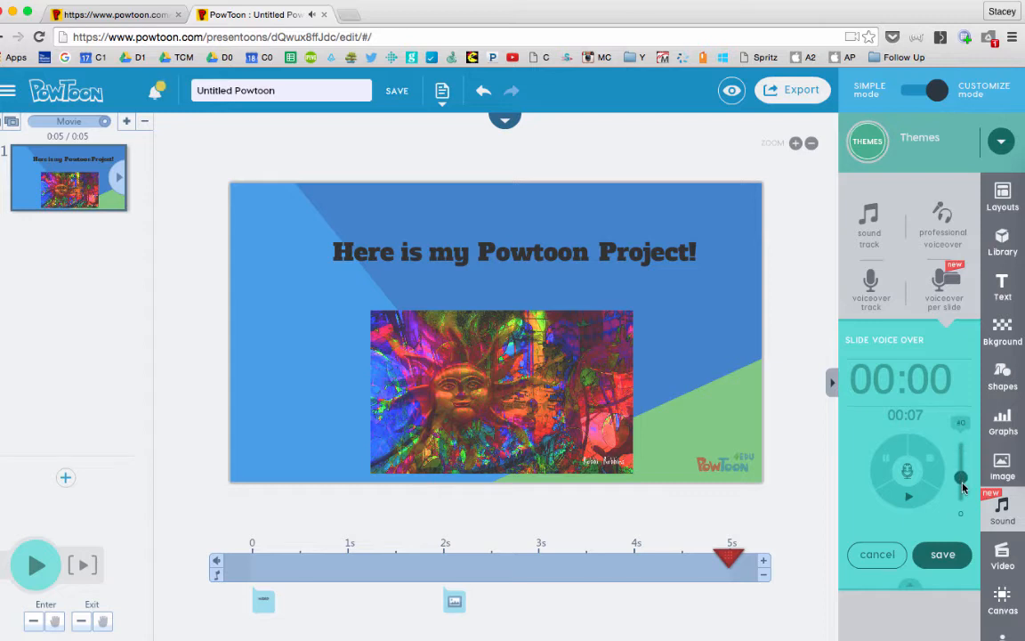
{"action": "mouse_move", "coordinate": [960, 478]}
{"action": "left_mouse_down"}
{"action": "mouse_move", "coordinate": [963, 492]}
{"action": "mouse_move", "coordinate": [966, 484]}
{"action": "left_mouse_up"}
- Save the slide voiceover and increase the timeline length to fit the recording
{"action": "left_click", "coordinate": [941, 555]}
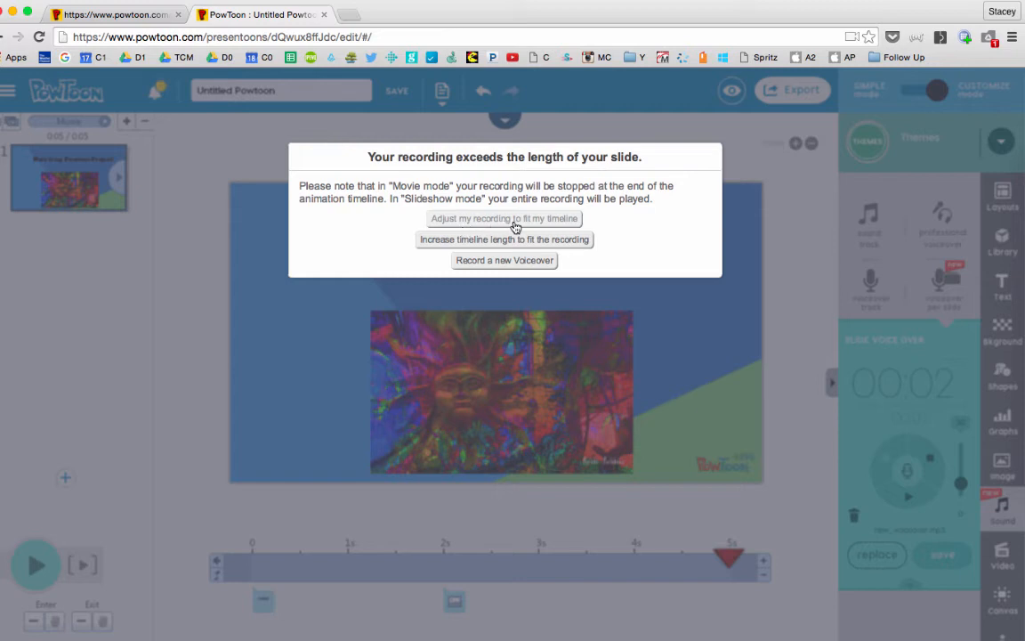
{"action": "left_click", "coordinate": [561, 242]}
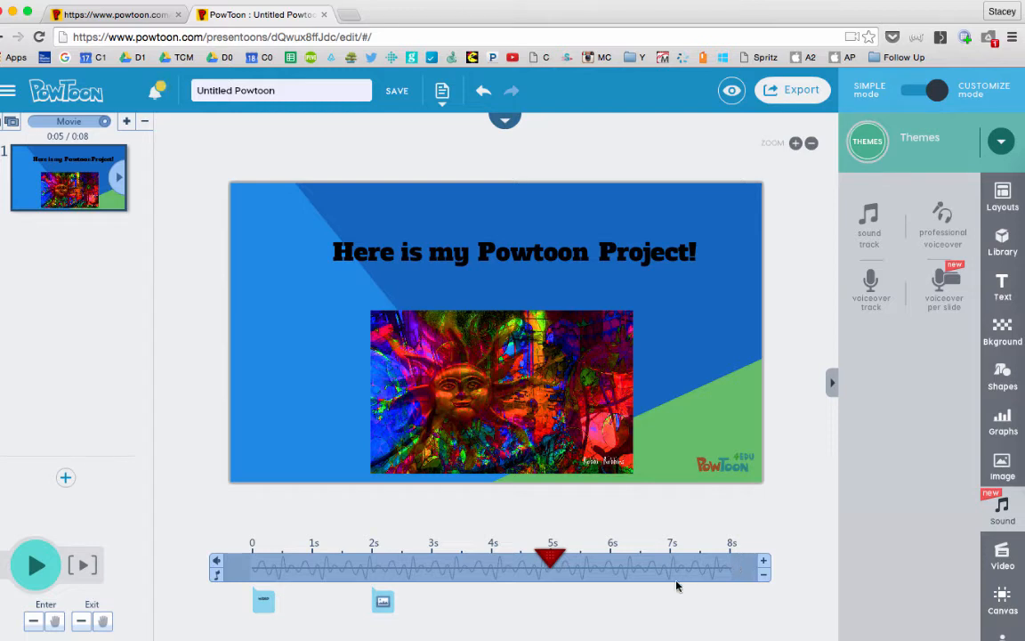
- Extend the title and the sun picture on the timeline so both last until 8 seconds
{"action": "left_click", "coordinate": [606, 397]}
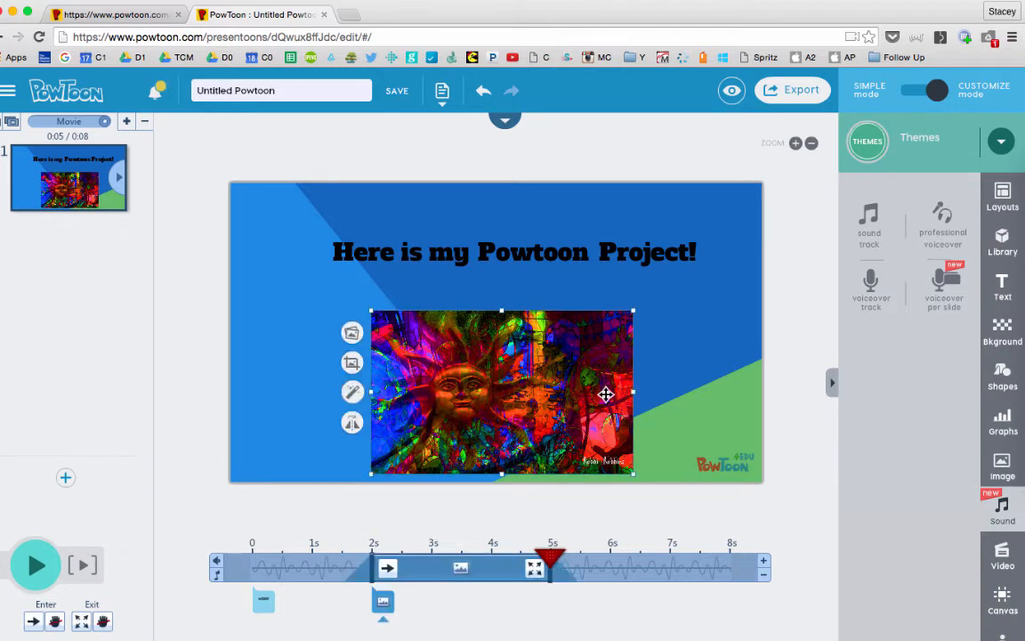
{"action": "left_click", "coordinate": [619, 246]}
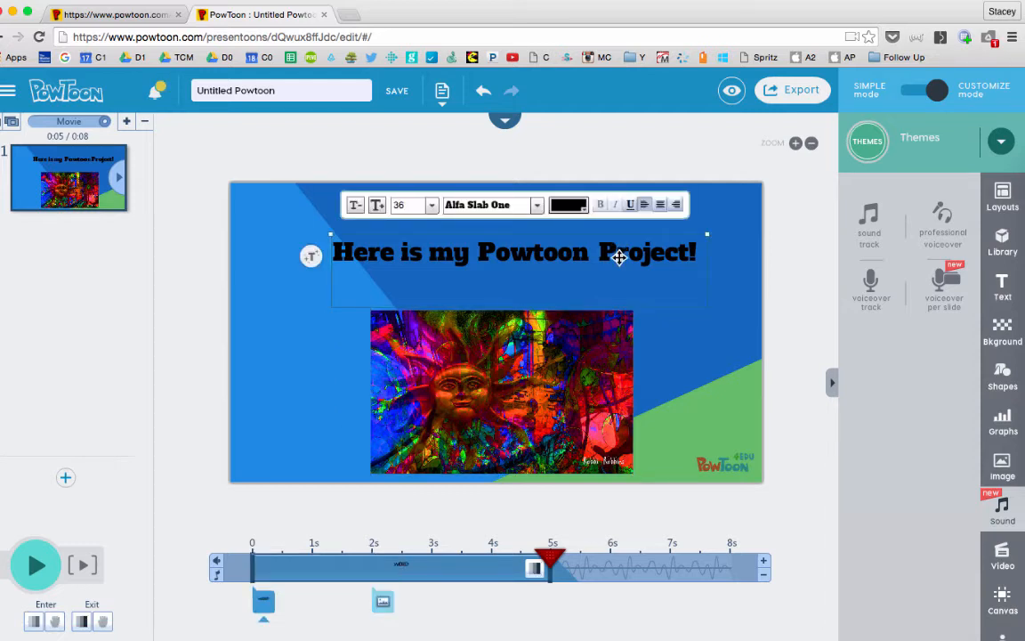
{"action": "left_click_drag", "start_coordinate": [545, 574], "coordinate": [734, 555]}
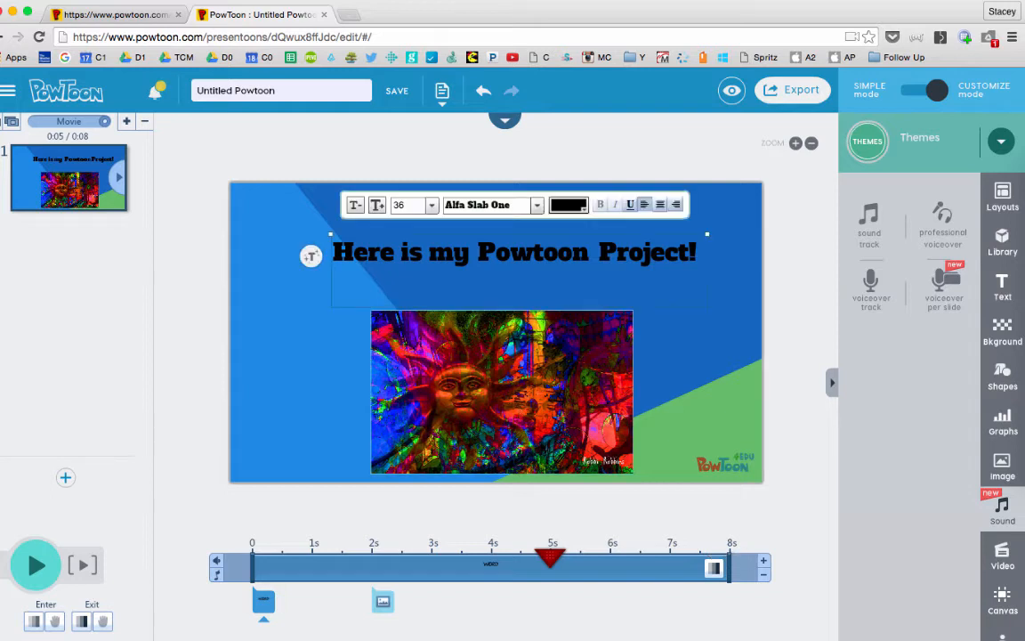
{"action": "left_click", "coordinate": [521, 412]}
{"action": "left_click_drag", "start_coordinate": [552, 574], "coordinate": [730, 570]}
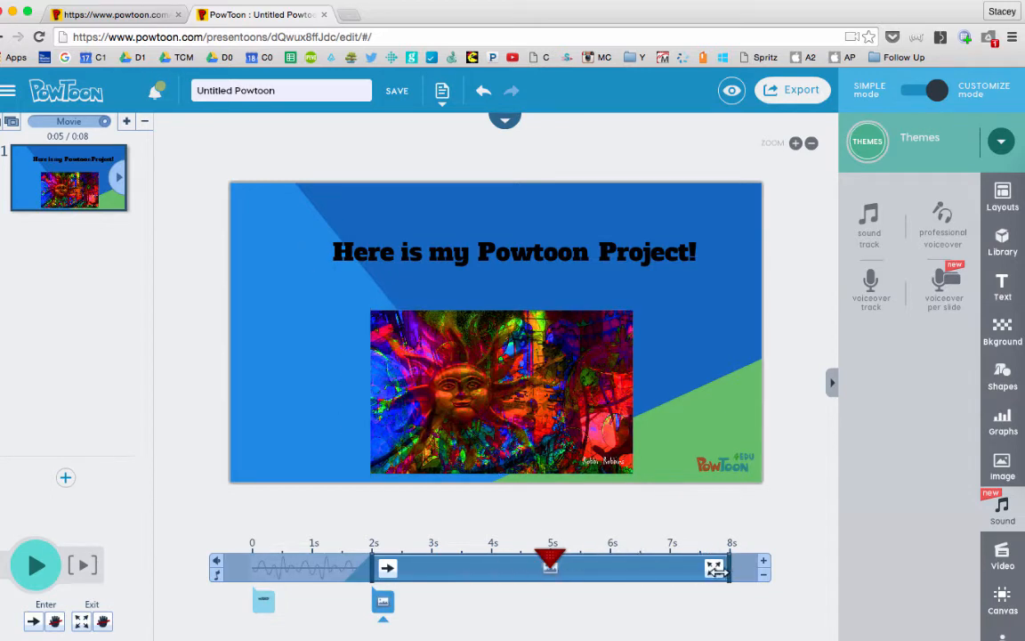
- Play the first slide from the beginning for about 3 seconds to check its animation and voiceover
{"action": "left_click_drag", "start_coordinate": [553, 559], "coordinate": [249, 564]}
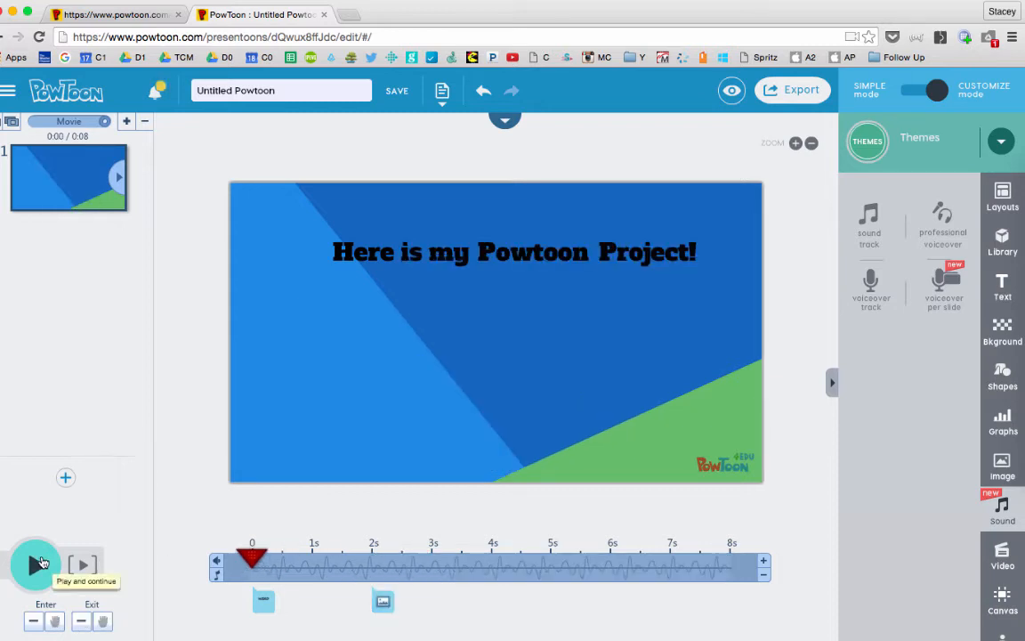
{"action": "left_click", "coordinate": [40, 562]}
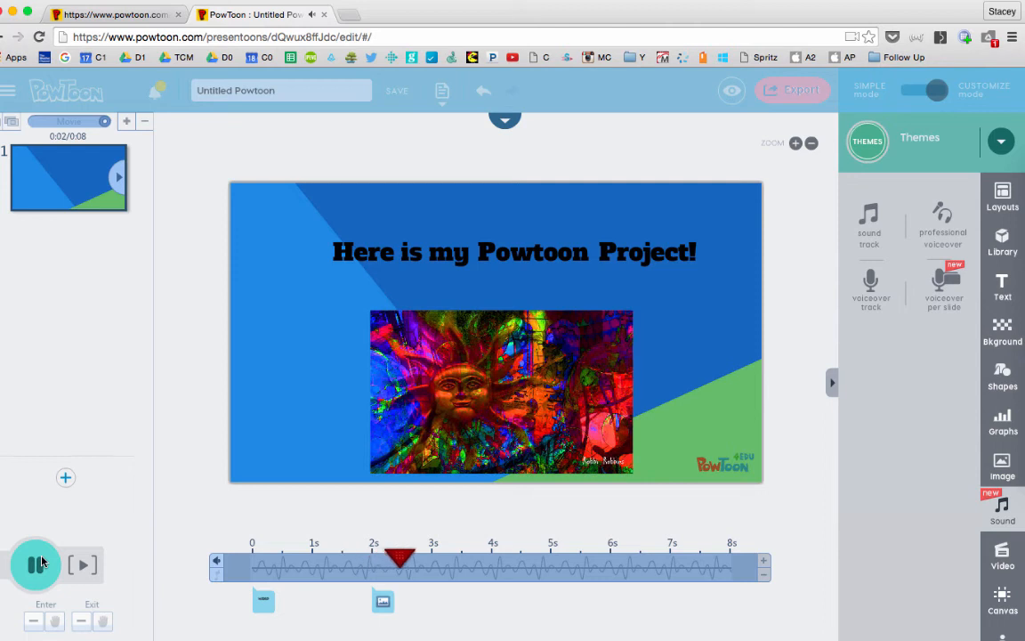
{"action": "left_click", "coordinate": [40, 562]}
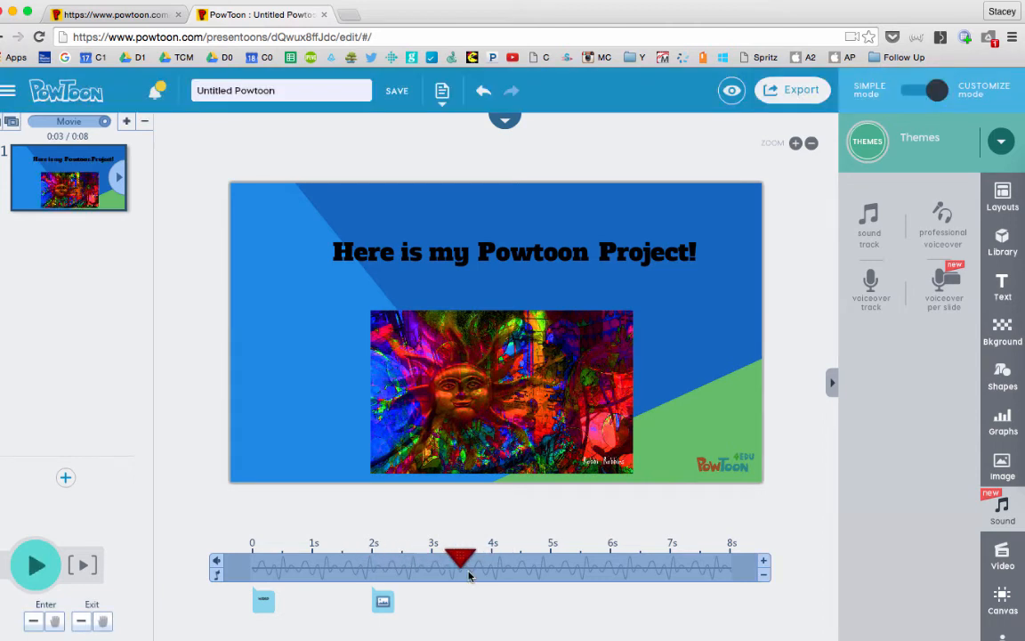
- Add a second slide and place a text box on it reading "Part 1 of my presentation"
{"action": "left_click", "coordinate": [67, 478]}
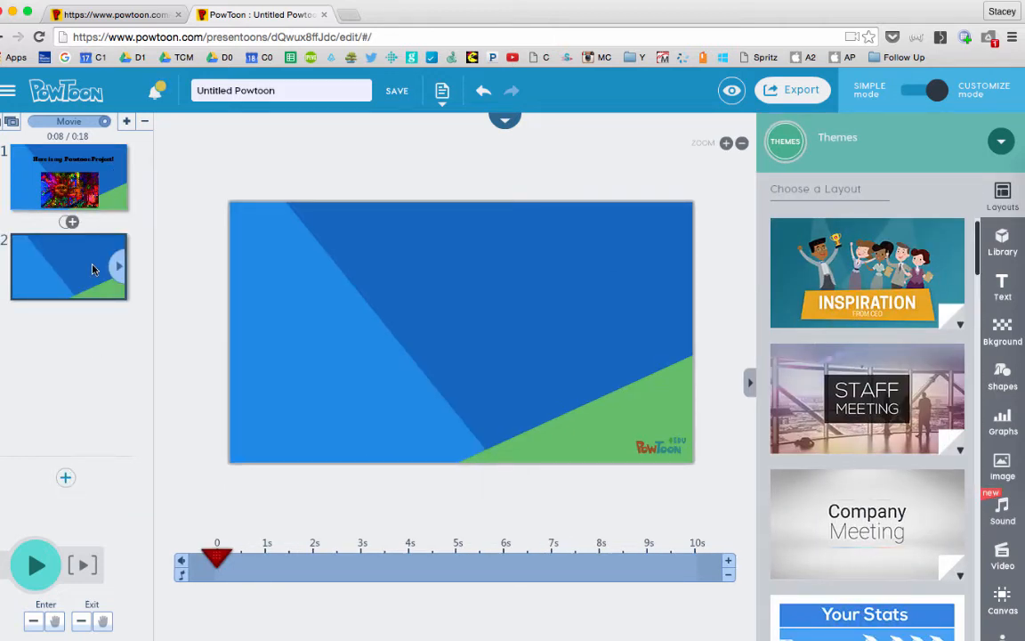
{"action": "left_click", "coordinate": [1002, 286]}
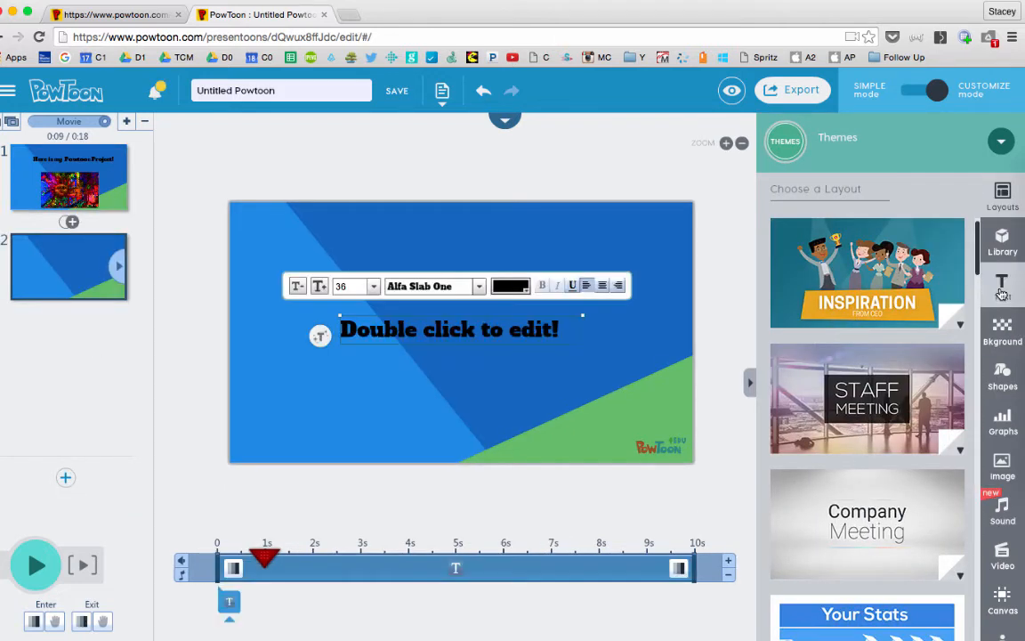
{"action": "double_click", "coordinate": [515, 318]}
{"action": "type", "text": "Par"}
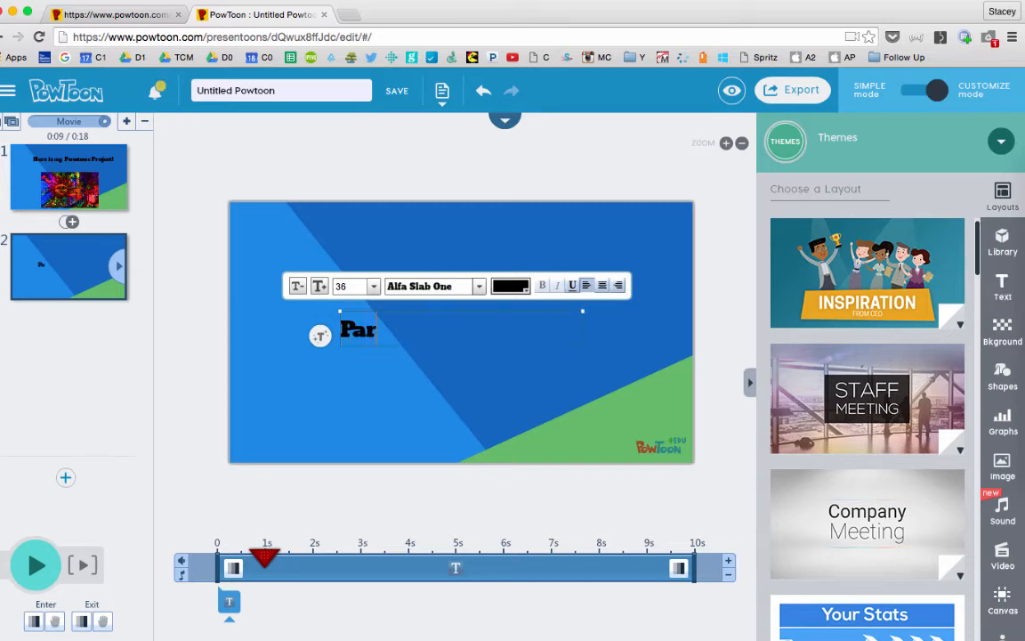
{"action": "type", "text": "t 1 of my pre"}
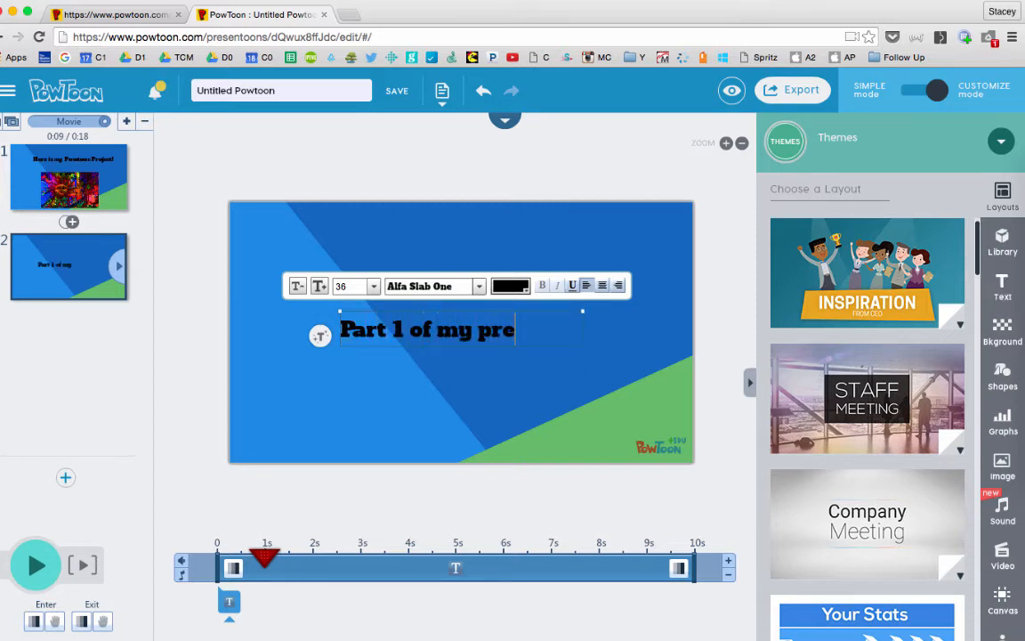
{"action": "type", "text": "sentation"}
- Reduce the second slide's text to size 30 and move it to the slide's upper-left corner
{"action": "key", "text": "super+a"}
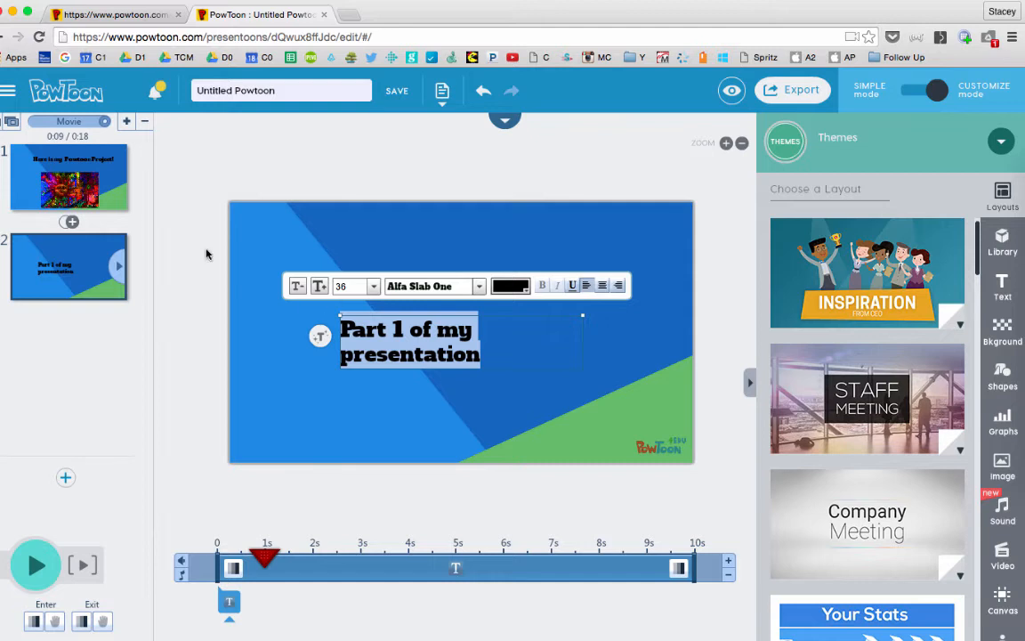
{"action": "left_click", "coordinate": [294, 289]}
{"action": "left_click", "coordinate": [294, 289]}
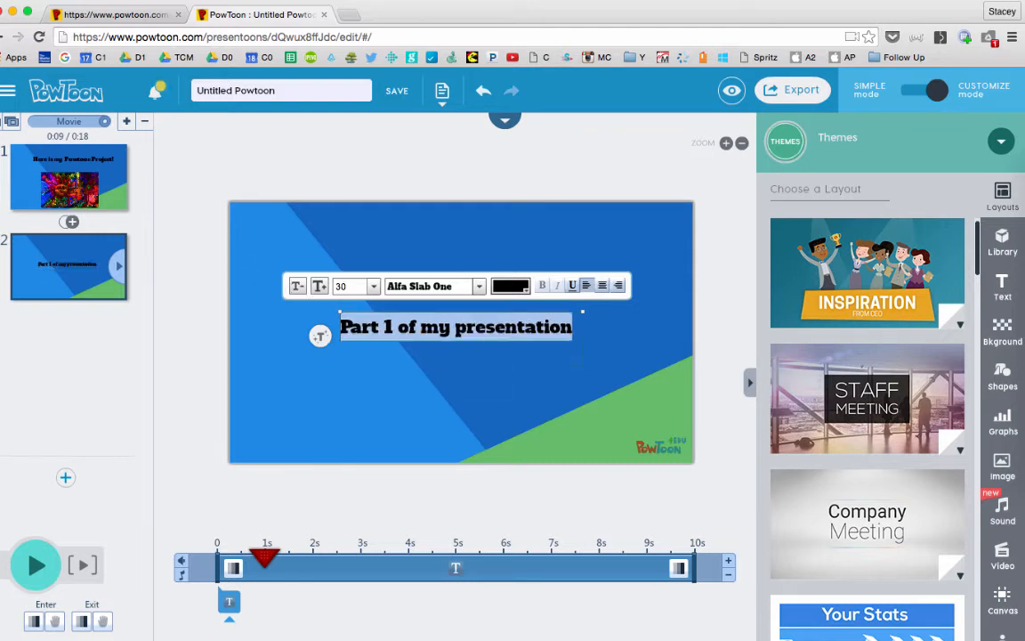
{"action": "left_click", "coordinate": [560, 389]}
{"action": "left_click_drag", "start_coordinate": [542, 331], "coordinate": [462, 235]}
- Apply the Hand writing text effect to the "Part 1 of my presentation" title
{"action": "left_click", "coordinate": [229, 240]}
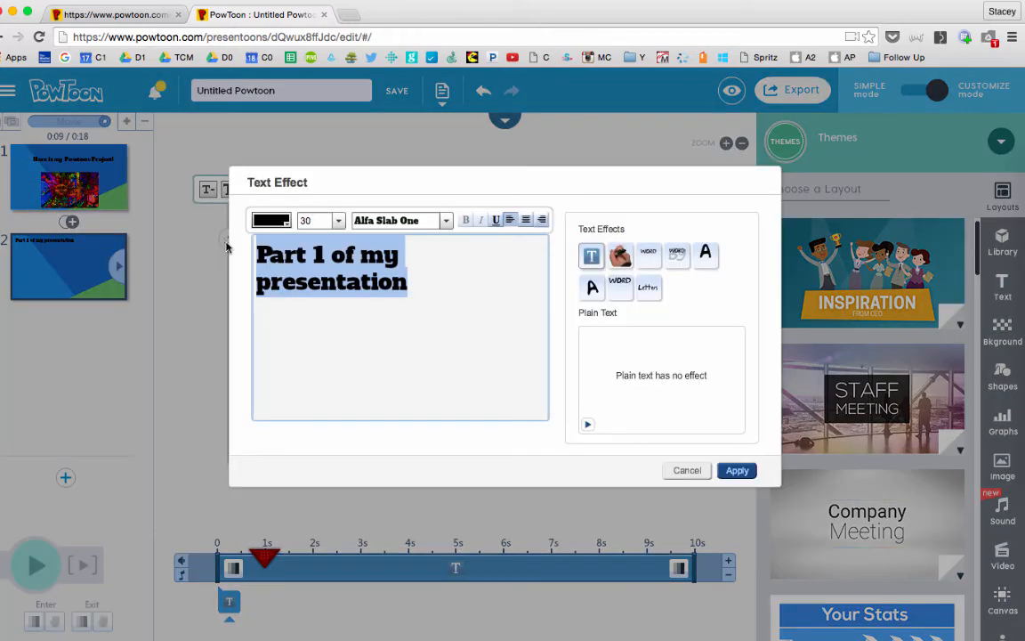
{"action": "left_click", "coordinate": [620, 257]}
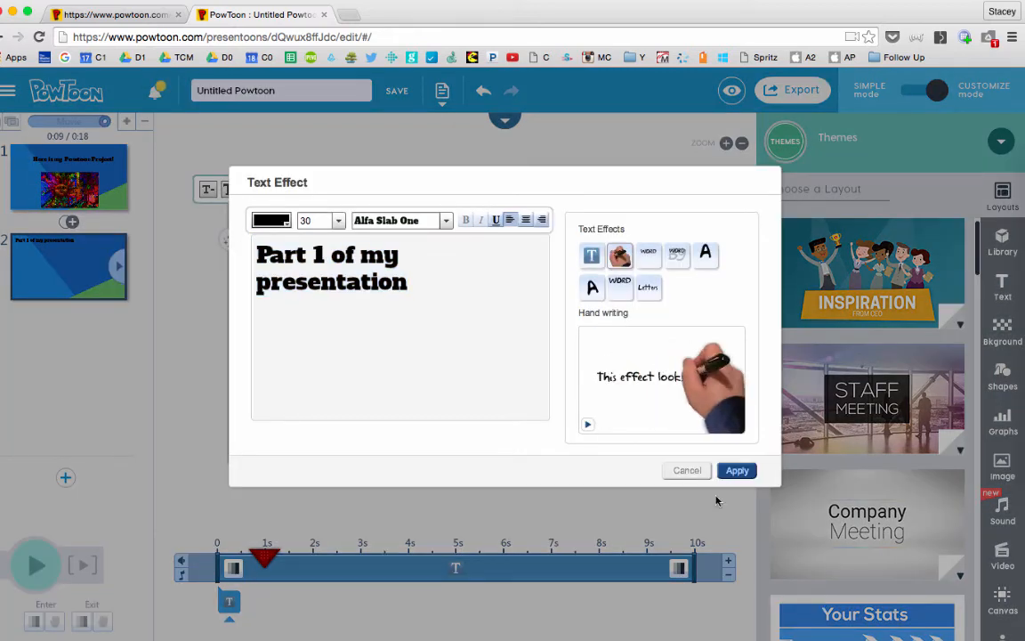
{"action": "left_click", "coordinate": [738, 471]}
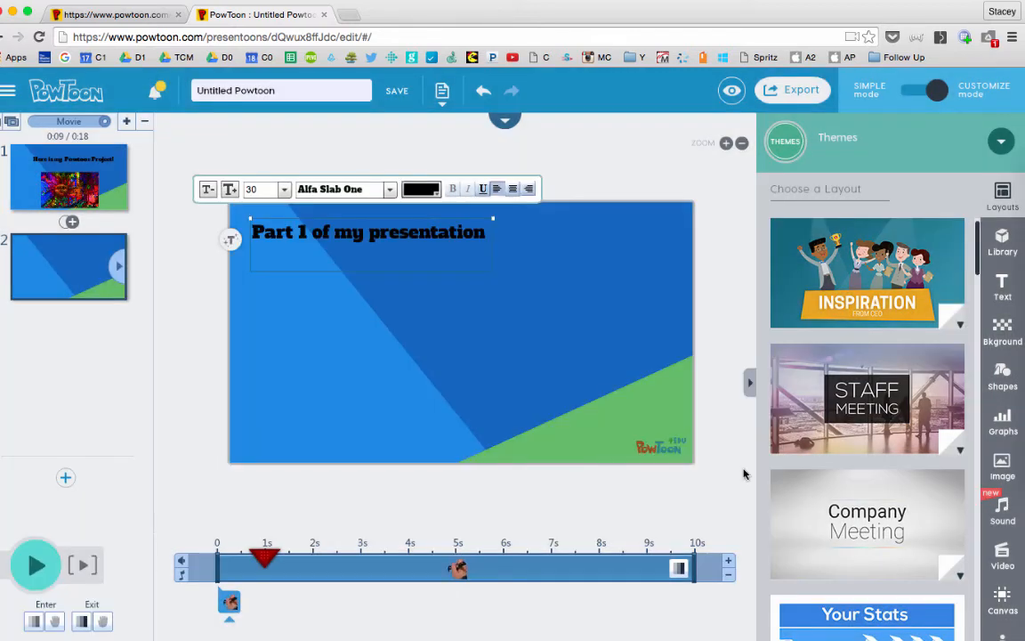
- Place the round pink action button shape on the second slide and enlarge it around the slide's centre
{"action": "left_click", "coordinate": [1002, 374]}
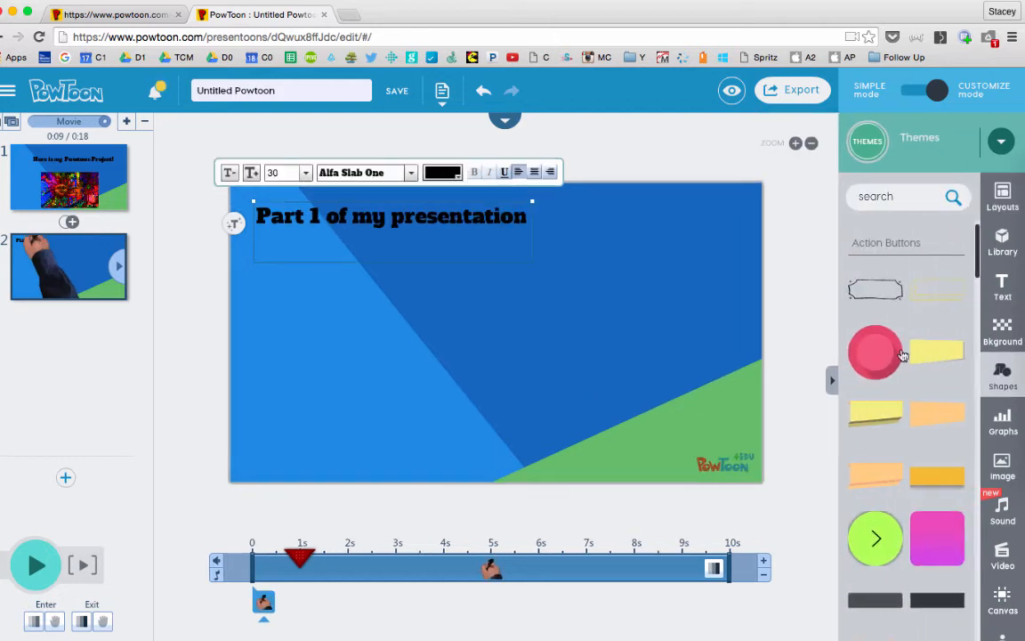
{"action": "left_click_drag", "start_coordinate": [888, 359], "coordinate": [477, 334]}
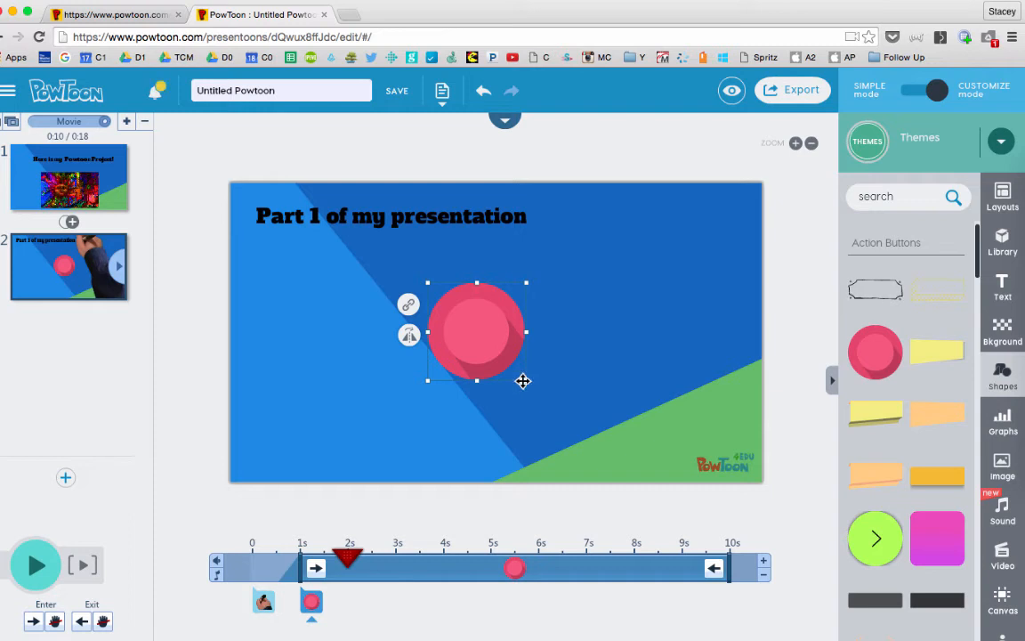
{"action": "left_click_drag", "start_coordinate": [525, 383], "coordinate": [565, 418]}
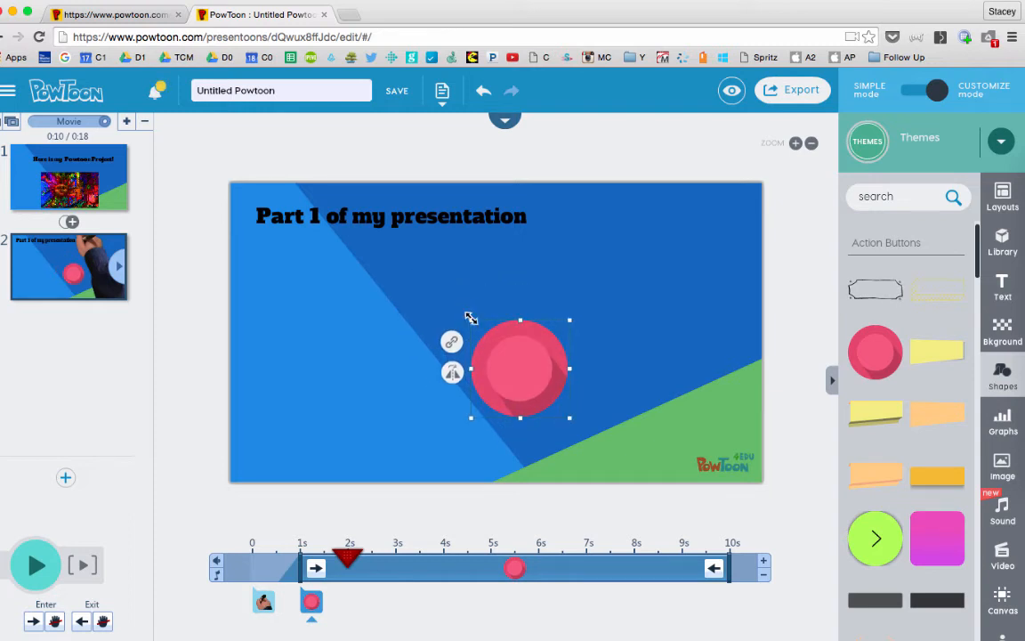
{"action": "left_click_drag", "start_coordinate": [471, 319], "coordinate": [409, 280]}
{"action": "left_click", "coordinate": [410, 280]}
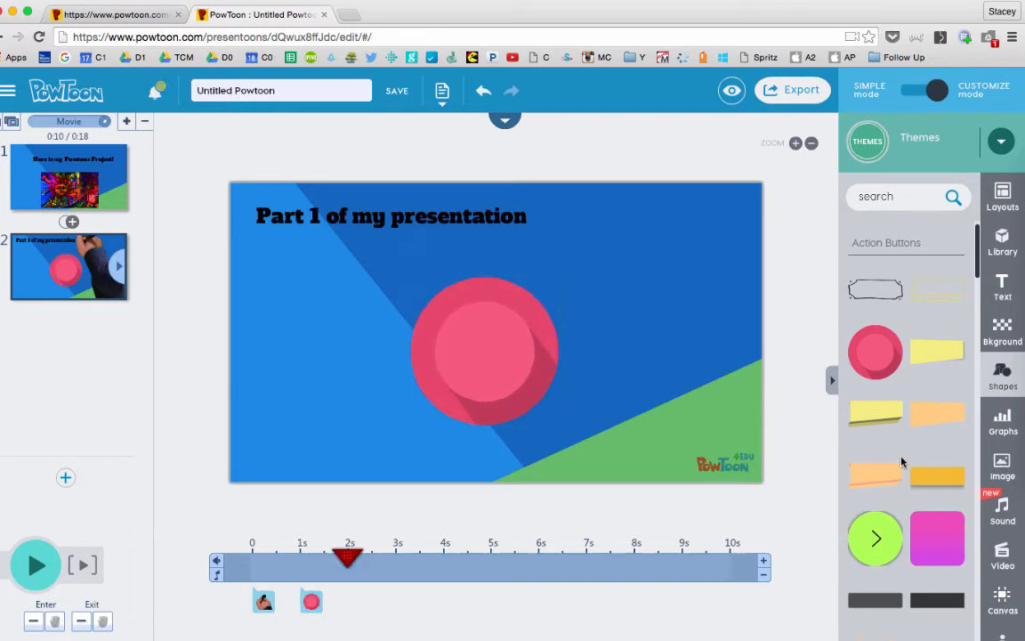
- Record a voiceover of about 3 seconds for the second slide and save it
{"action": "left_click", "coordinate": [1000, 510]}
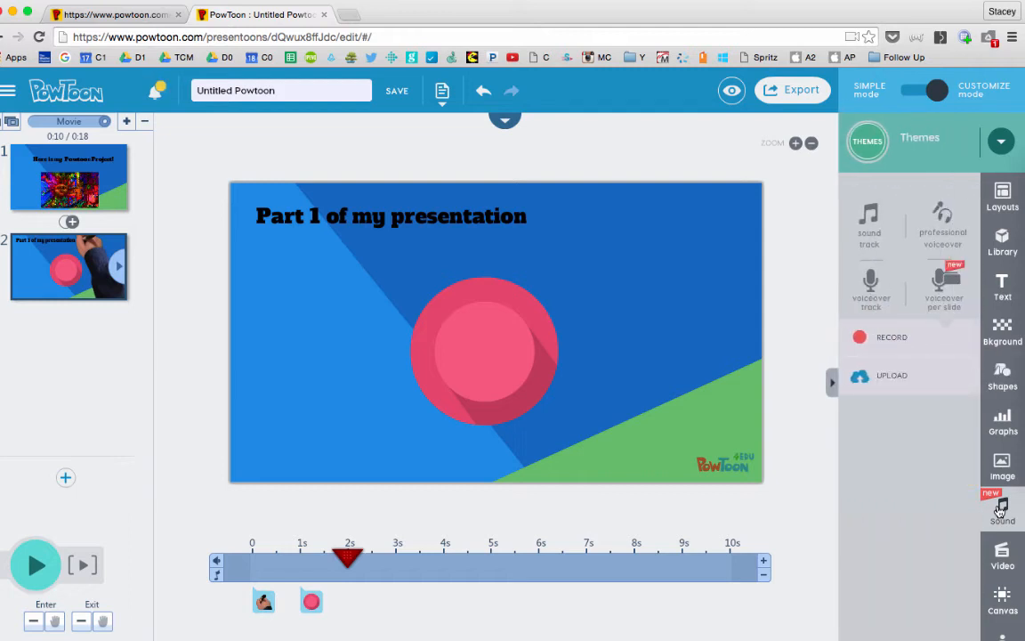
{"action": "left_click", "coordinate": [904, 338]}
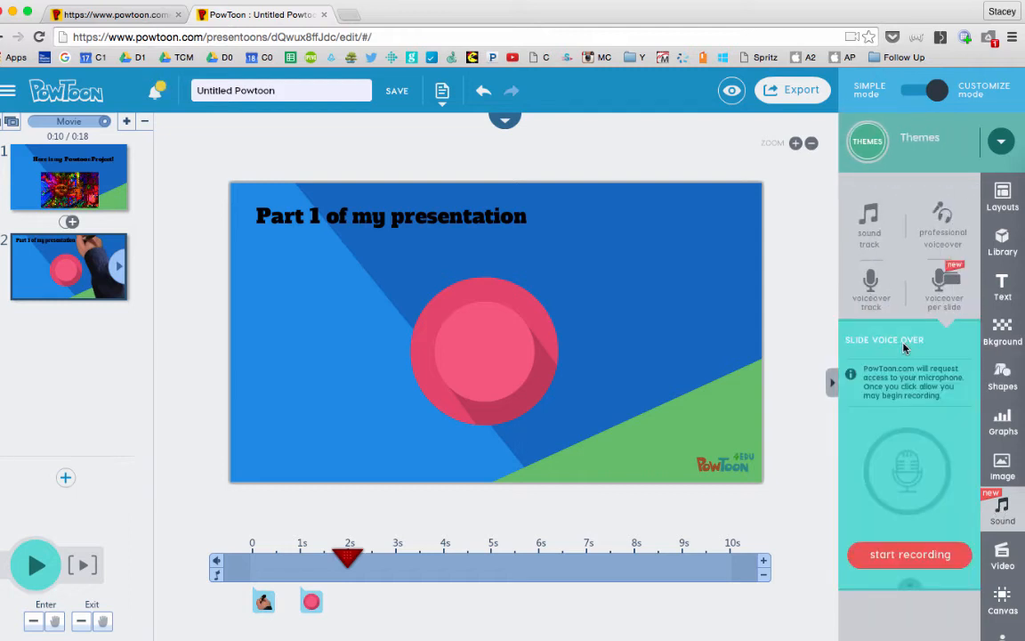
{"action": "left_click", "coordinate": [889, 557]}
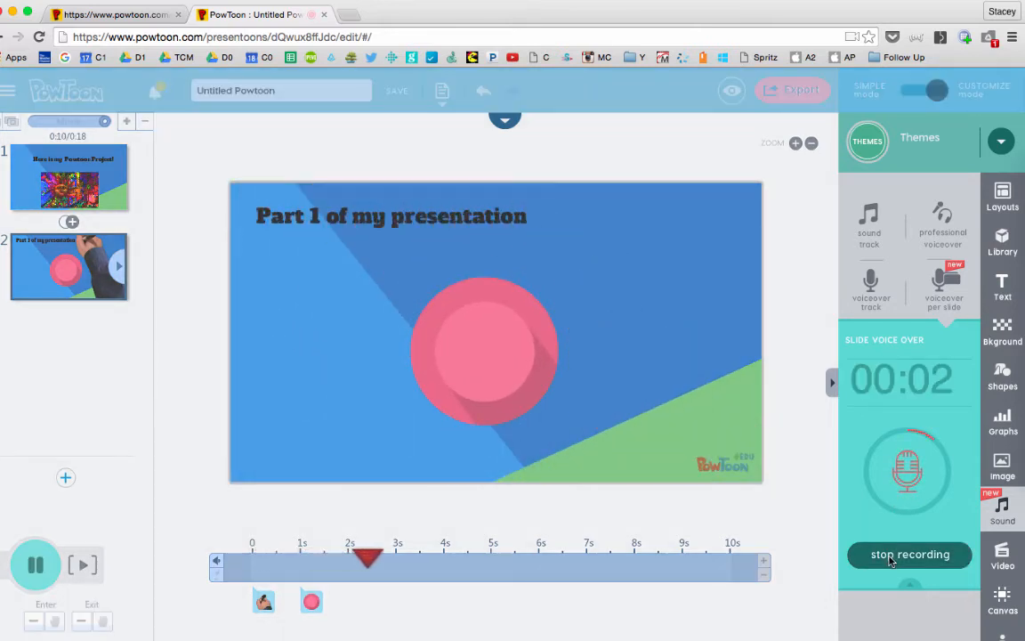
{"action": "left_click", "coordinate": [890, 556]}
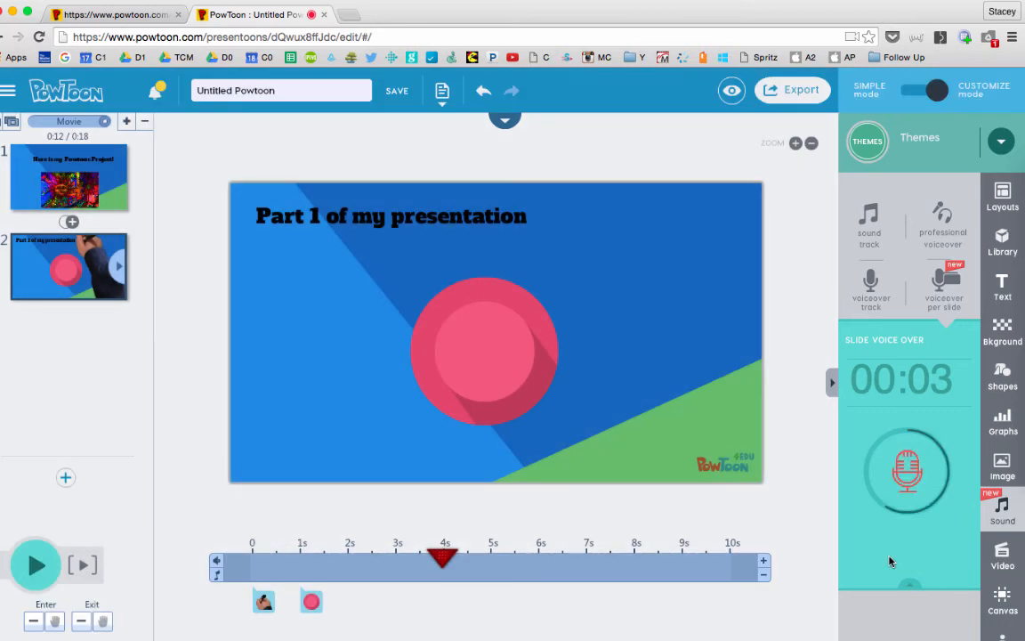
{"action": "left_click", "coordinate": [943, 555]}
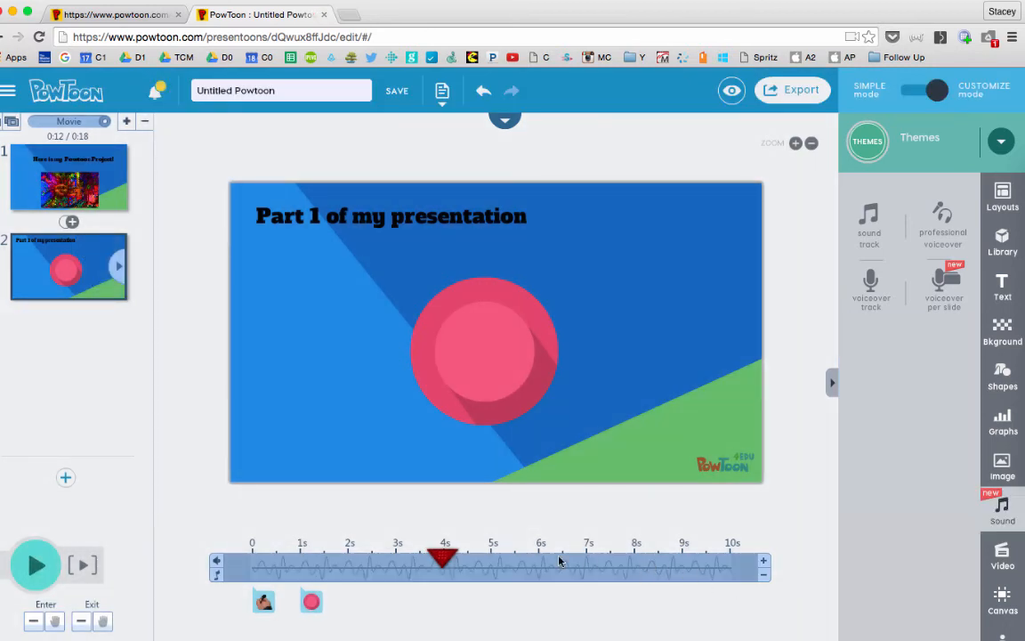
- Rename the Powtoon as "Sample" and save it
{"action": "left_click", "coordinate": [308, 606]}
{"action": "left_click", "coordinate": [280, 90]}
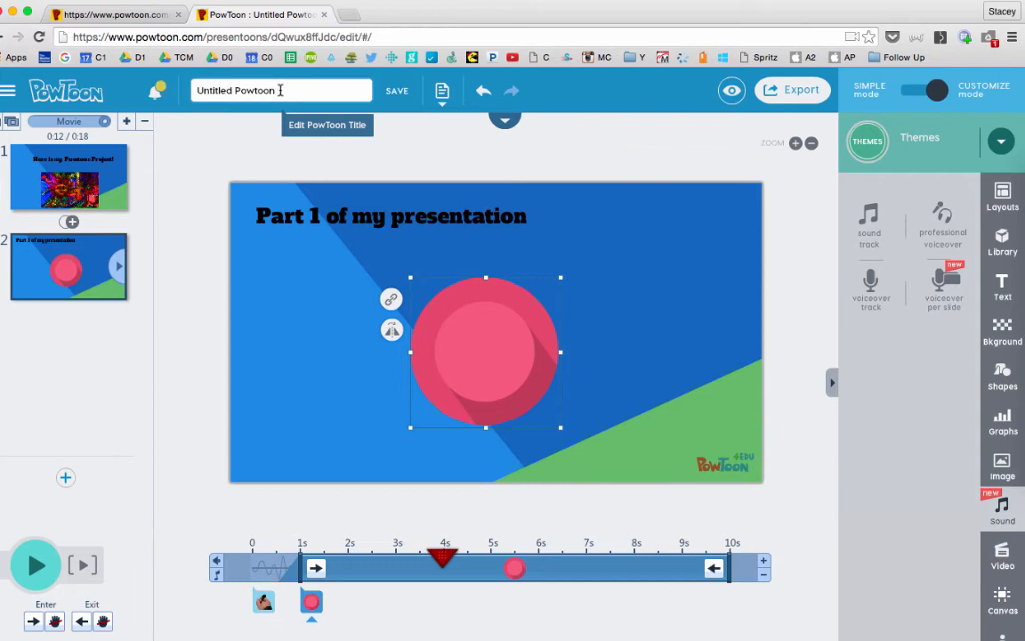
{"action": "left_click_drag", "start_coordinate": [280, 90], "coordinate": [189, 94]}
{"action": "type", "text": "Sample"}
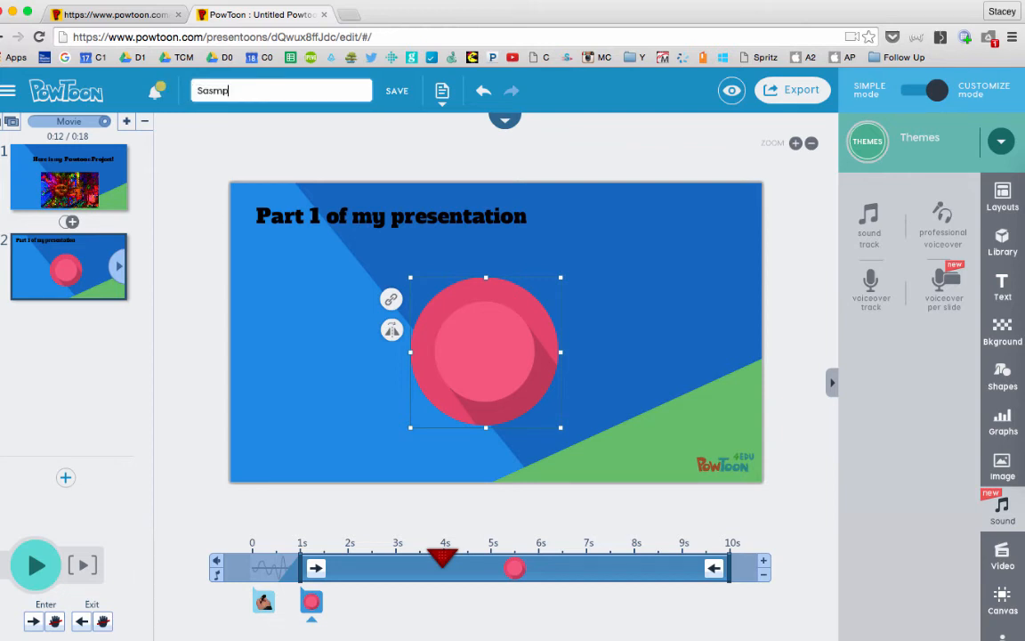
{"action": "left_click", "coordinate": [396, 93]}
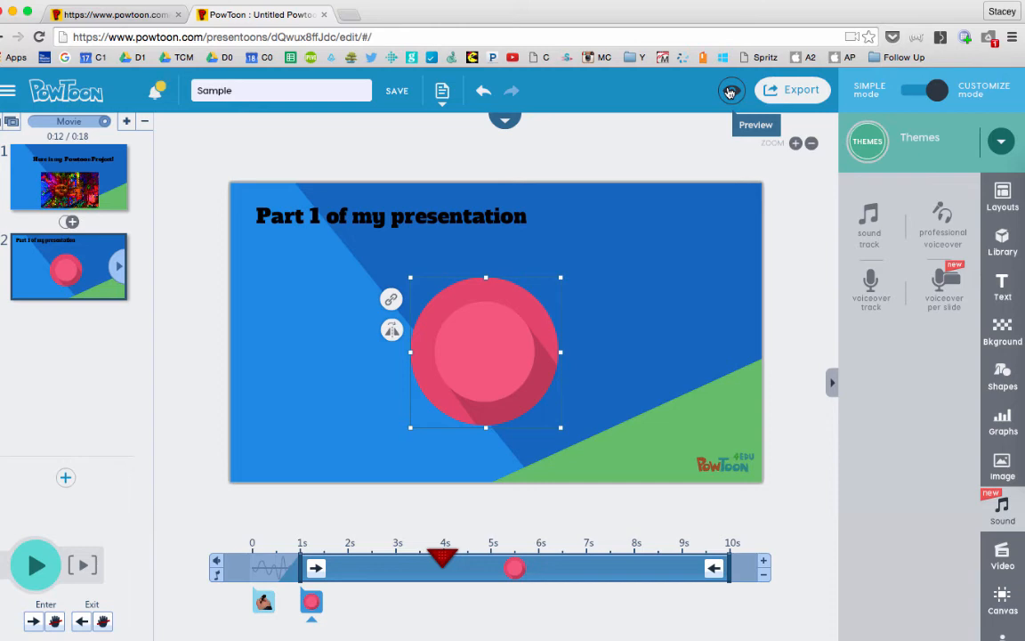
- Preview the first slide of the movie and return to editing
{"action": "left_click", "coordinate": [730, 93]}
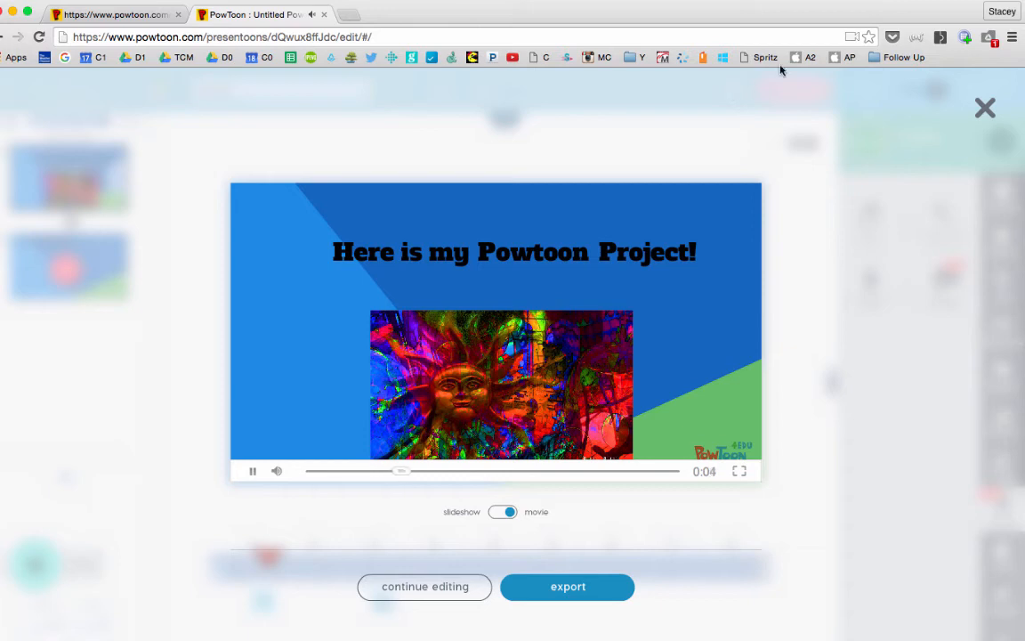
{"action": "left_click", "coordinate": [985, 108]}
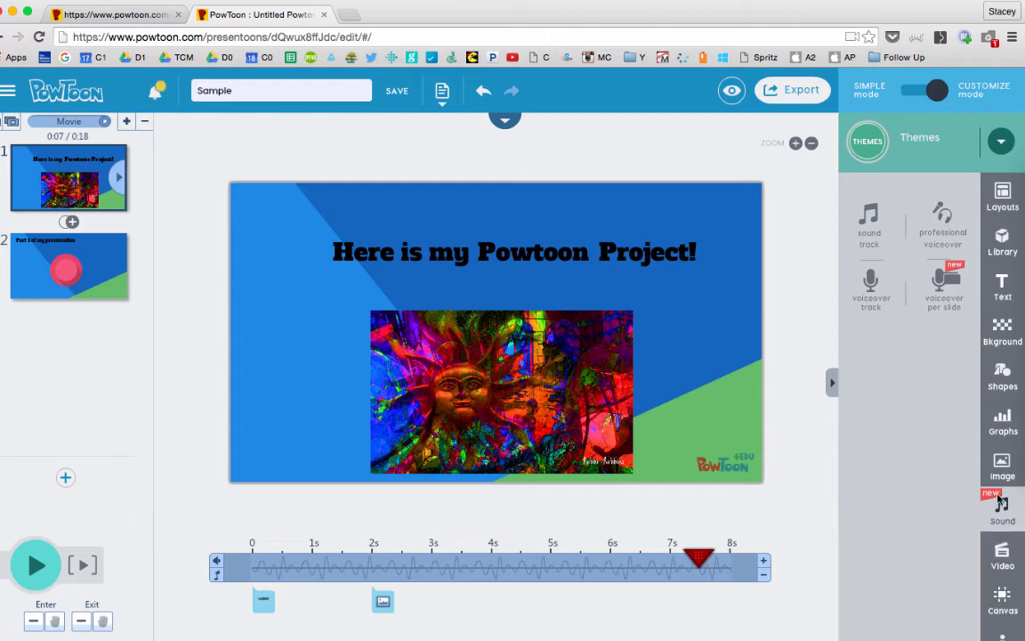
- Start exporting the Powtoon to YouTube, view the account chooser for adding another account, and close it without choosing one
{"action": "left_click", "coordinate": [792, 92]}
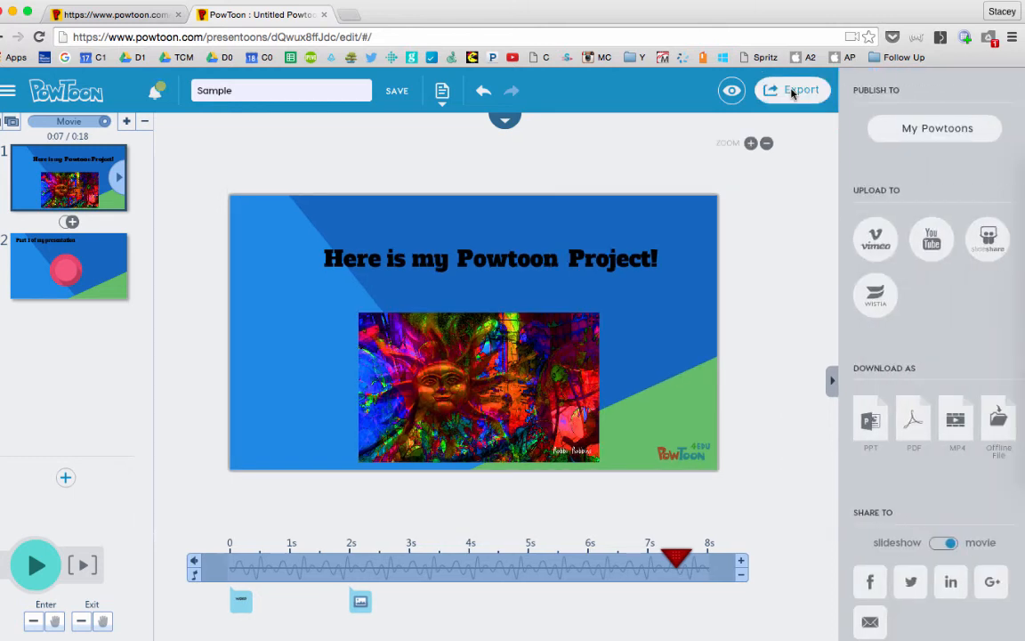
{"action": "left_click", "coordinate": [942, 250]}
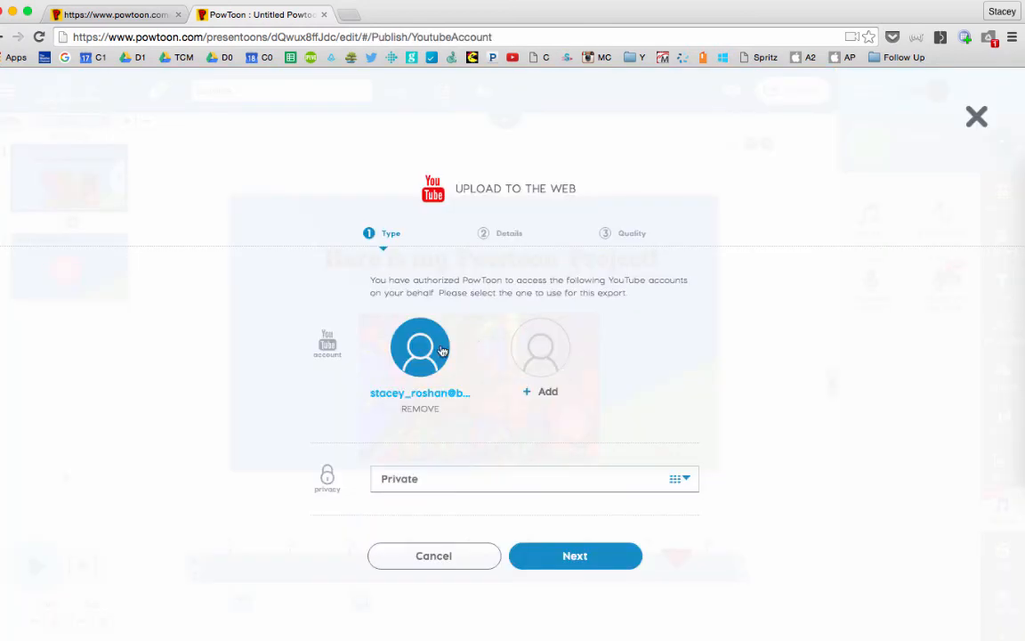
{"action": "left_click", "coordinate": [543, 356]}
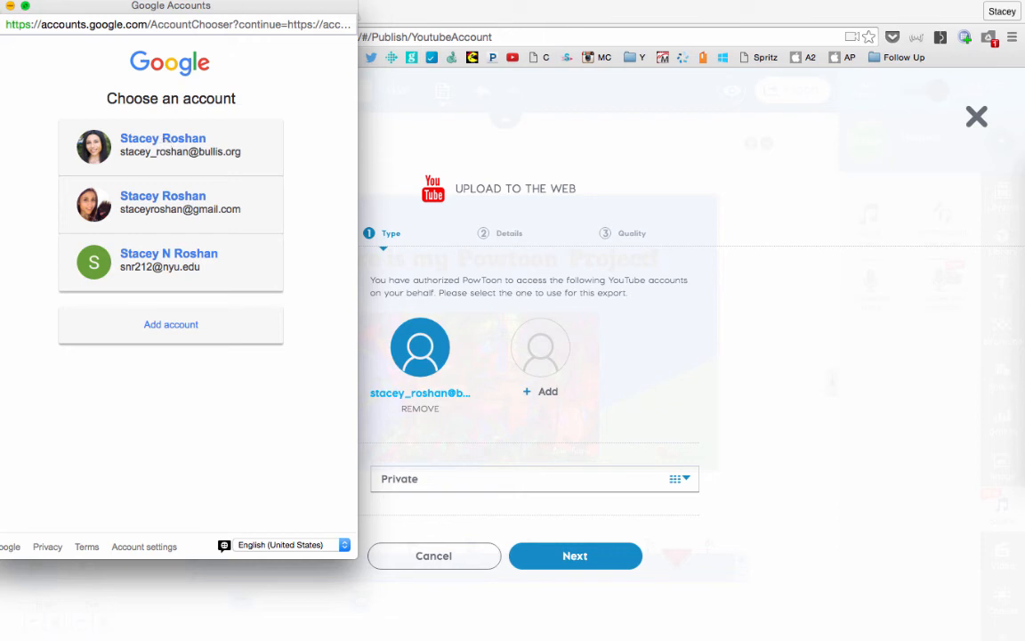
{"action": "left_click", "coordinate": [1, 5]}
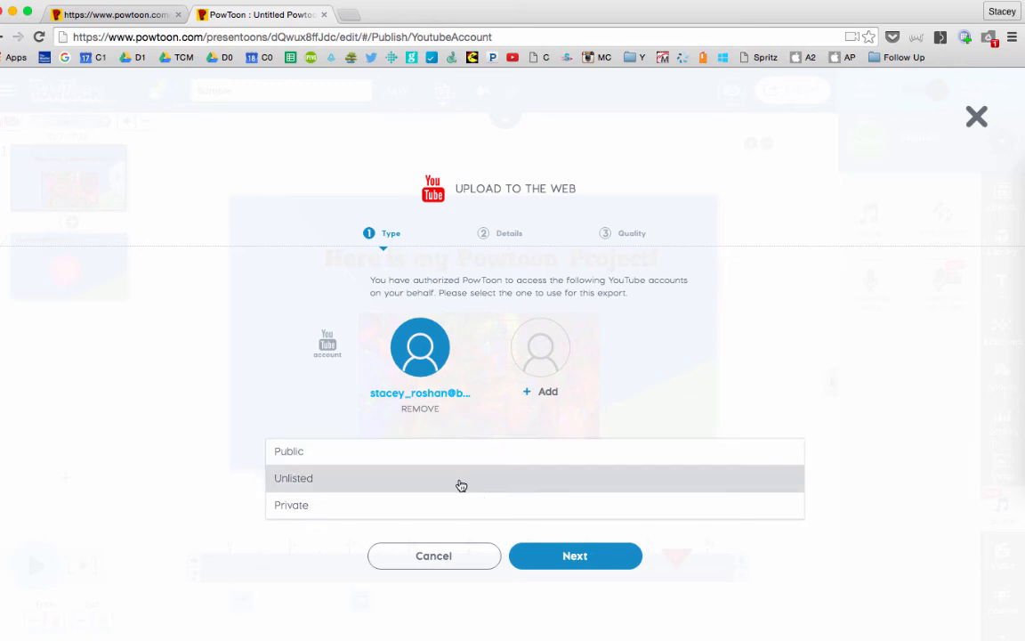
- Set the YouTube upload's privacy to Unlisted
{"action": "left_click", "coordinate": [461, 485]}
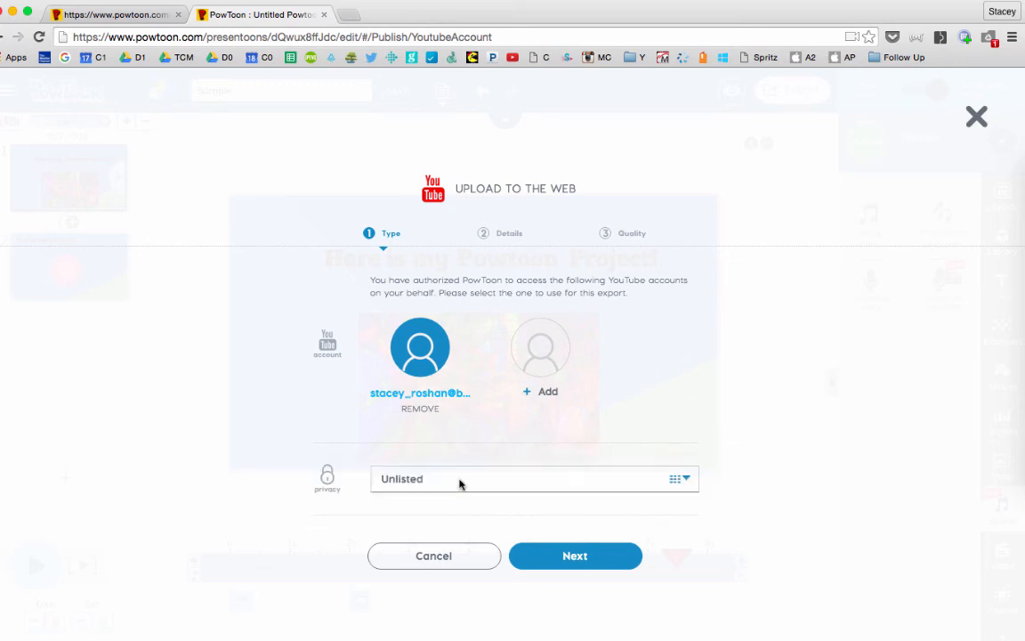
{"action": "left_click", "coordinate": [472, 482]}
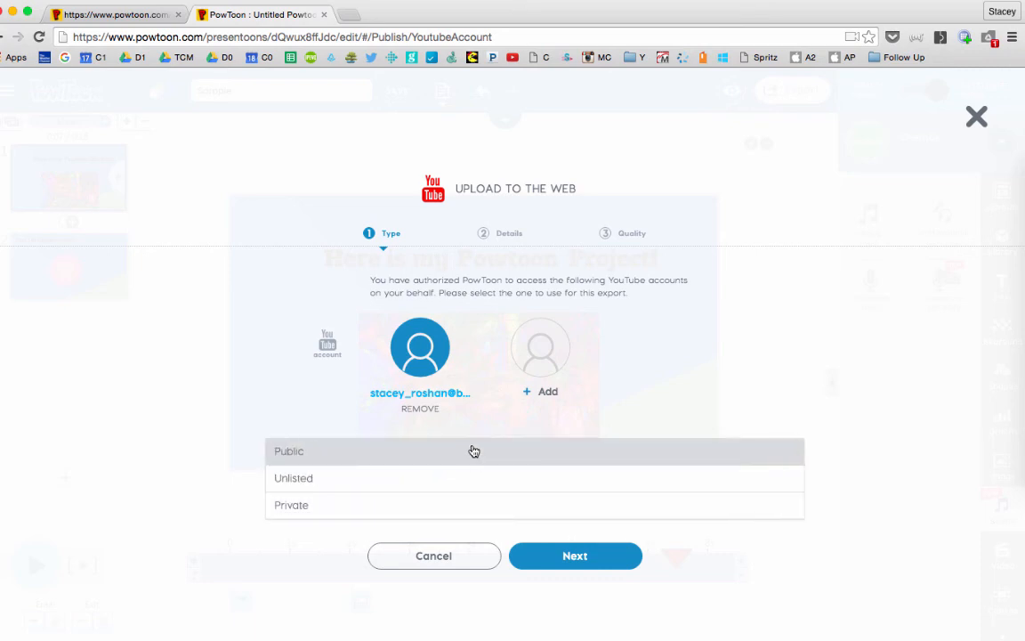
{"action": "left_click", "coordinate": [474, 490]}
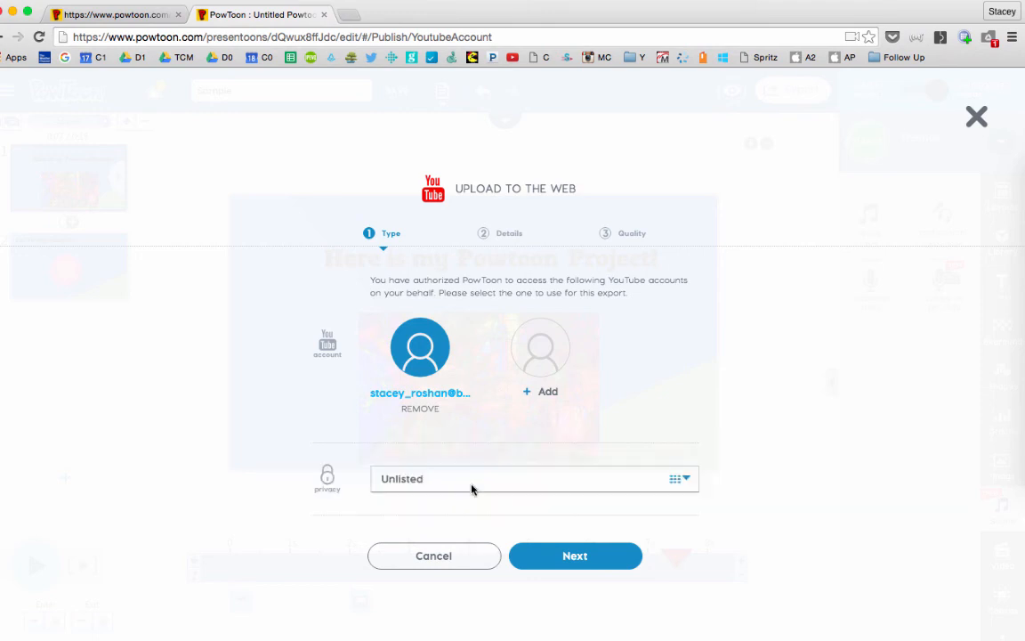
- Continue to the upload details and set the video's category to Education
{"action": "left_click", "coordinate": [552, 556]}
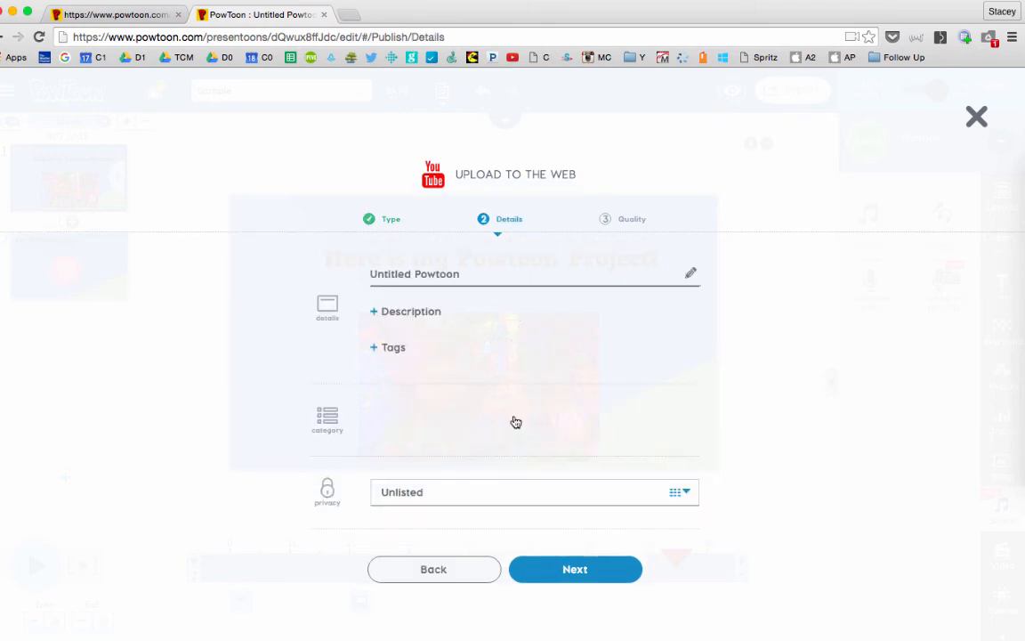
{"action": "left_click", "coordinate": [515, 421]}
{"action": "left_click", "coordinate": [509, 447]}
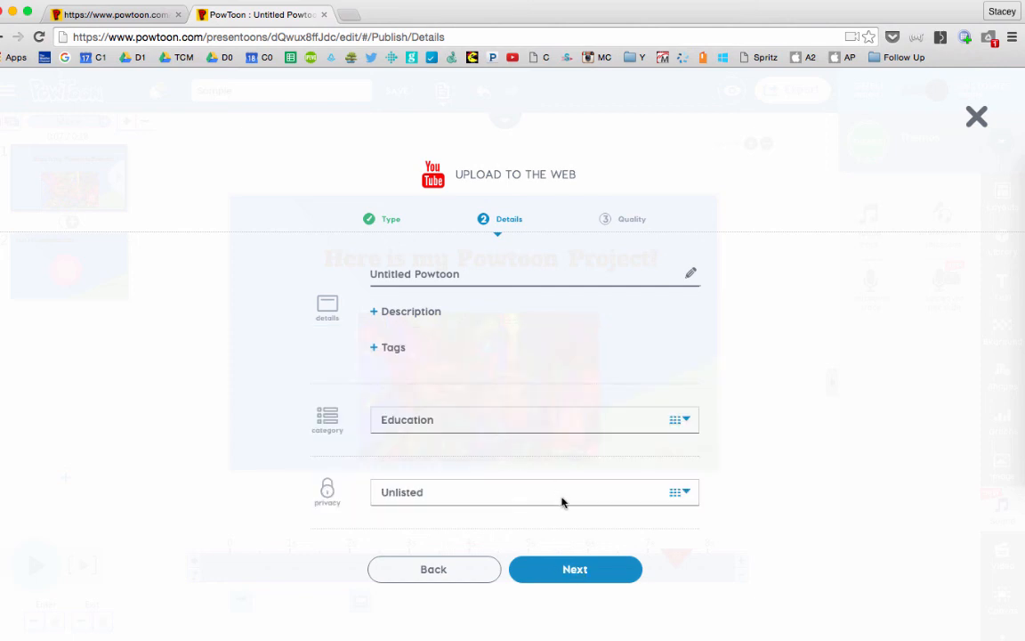
- Title the YouTube upload Sample Project and upload the Powtoon in Standard 480 quality with the Powtoon logo and outro shown
{"action": "left_click", "coordinate": [382, 265]}
{"action": "type", "text": "Sample Project"}
{"action": "left_click", "coordinate": [579, 569]}
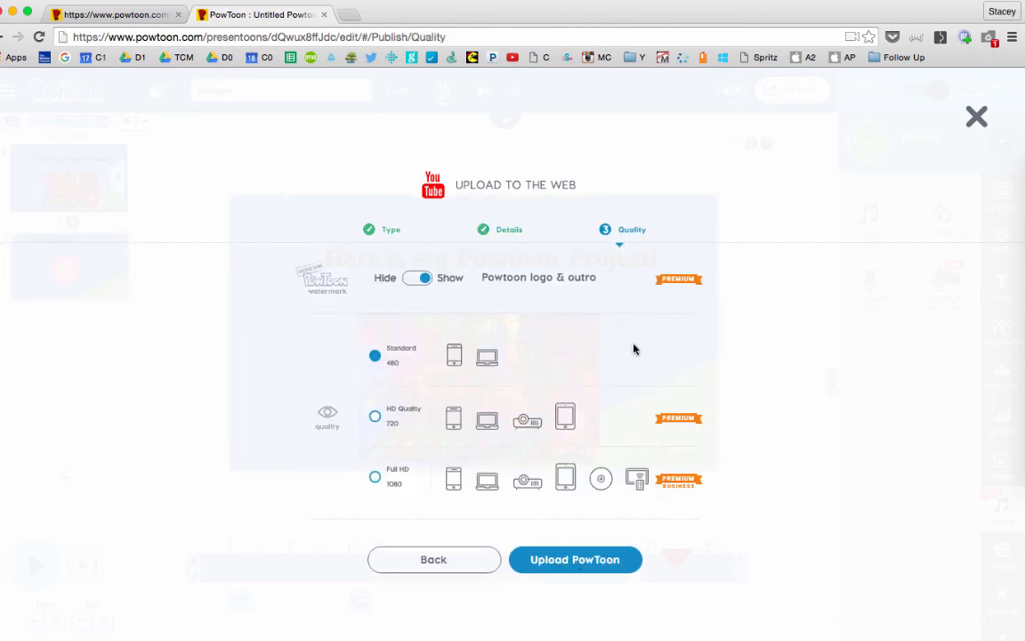
{"action": "left_click", "coordinate": [583, 557]}
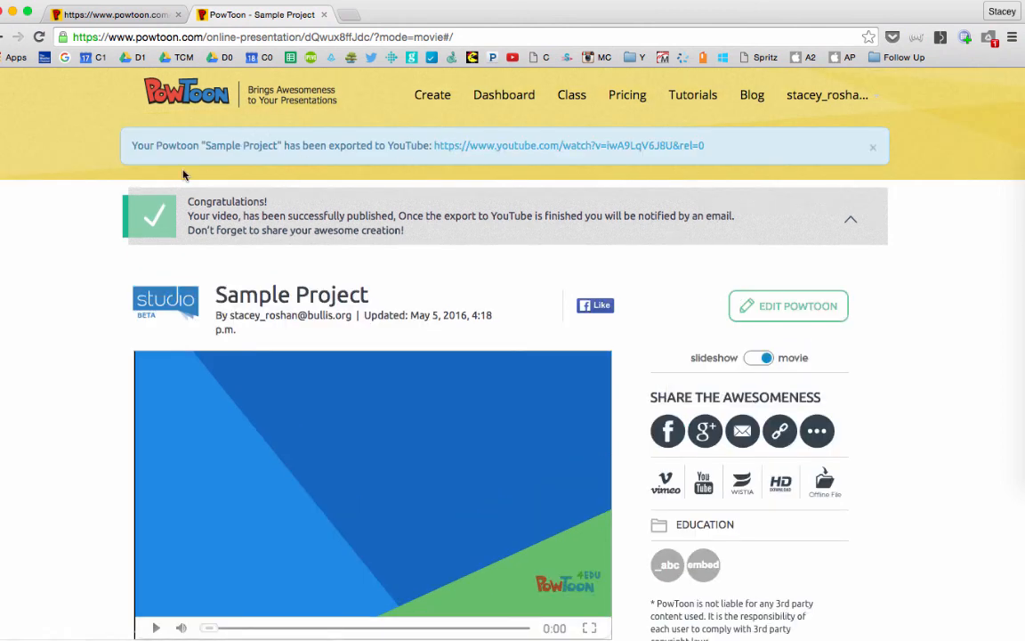
- Open the exported Sample Project video on YouTube, select its web address, and bring up its share link below the video
{"action": "left_click", "coordinate": [469, 153]}
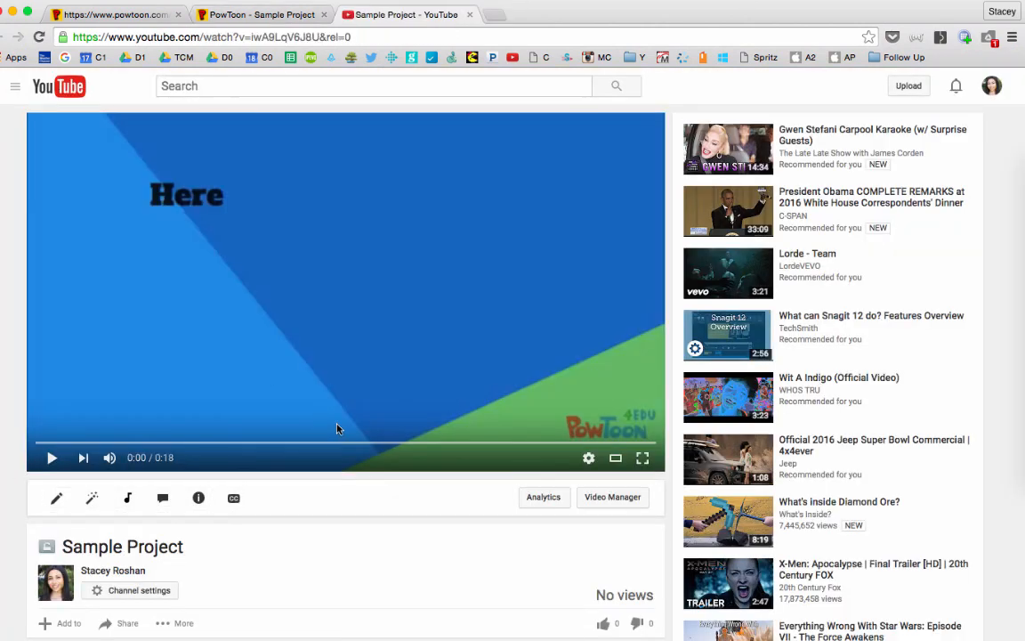
{"action": "left_click", "coordinate": [337, 36]}
{"action": "scroll", "coordinate": [303, 298], "scroll_direction": "down", "scroll_amount": 2}
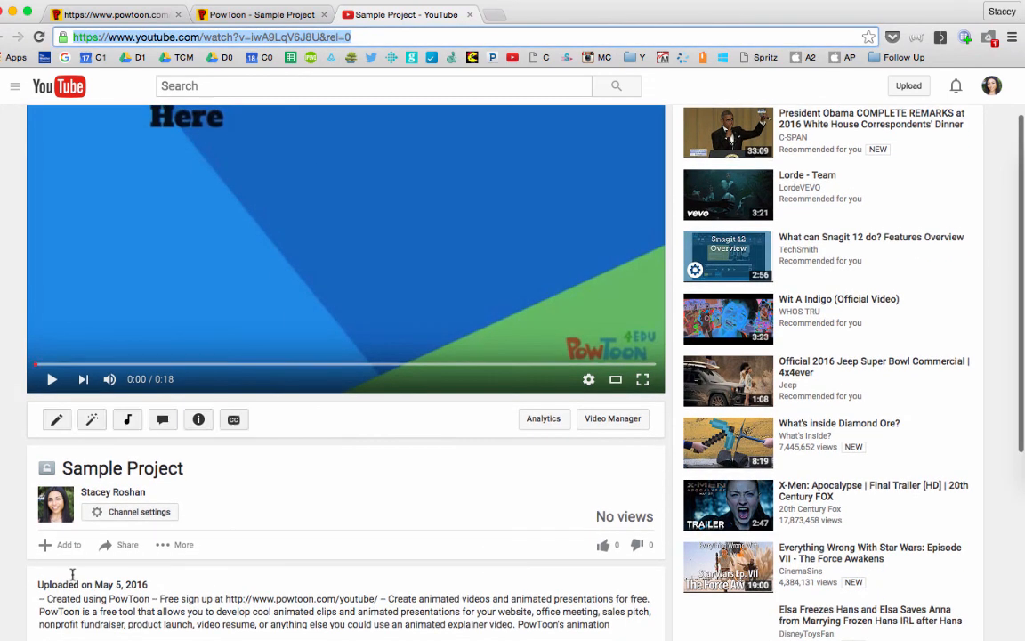
{"action": "left_click", "coordinate": [105, 548]}
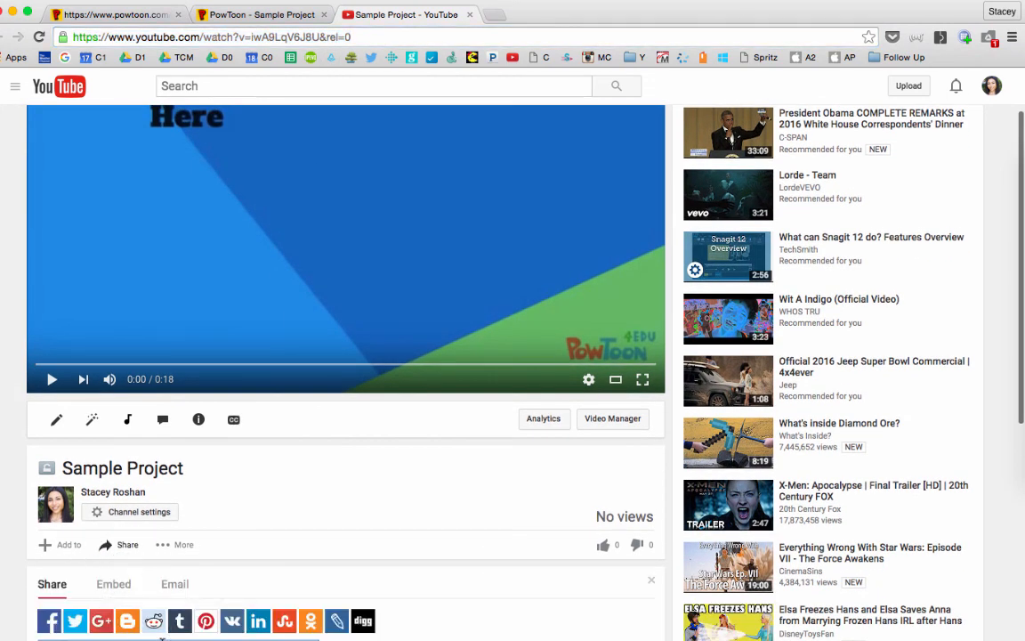
{"action": "scroll", "coordinate": [163, 609], "scroll_direction": "down", "scroll_amount": 1}
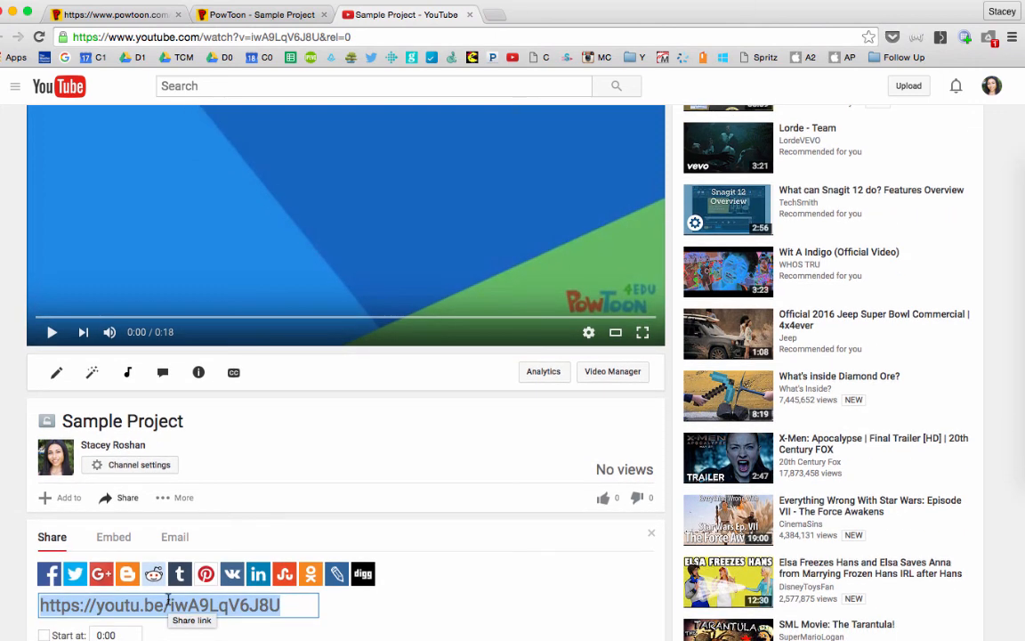